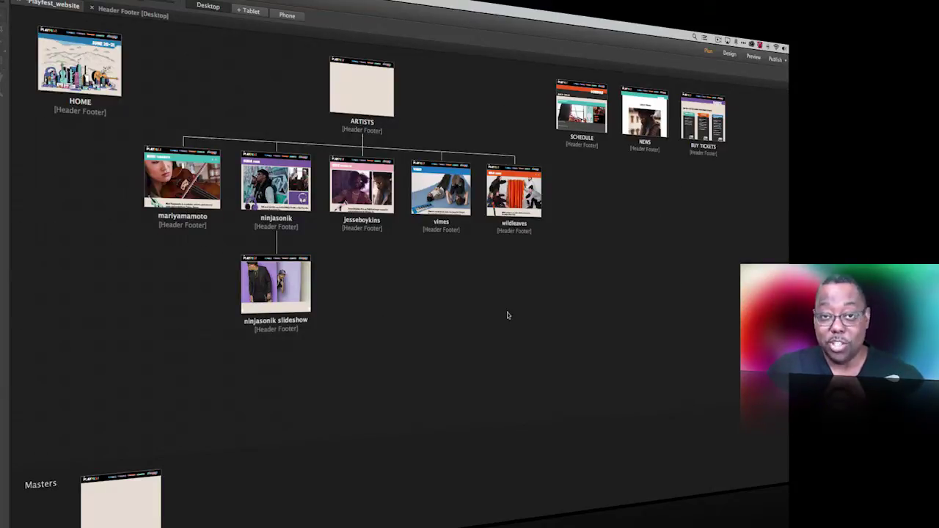
# Switch to Chrome, open playfestdemo.com and examine its home page and navigation buttons
pyautogui.press('super+Tab')
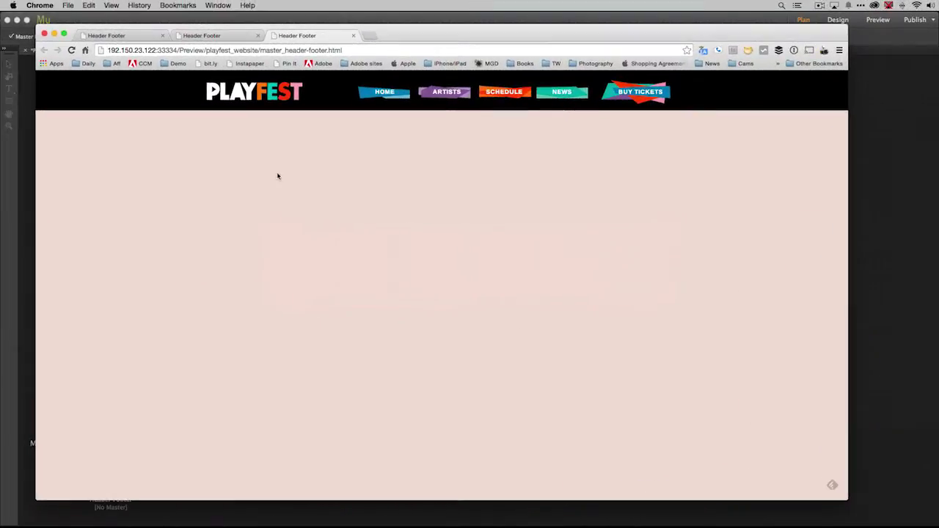
pyautogui.click(359, 50)
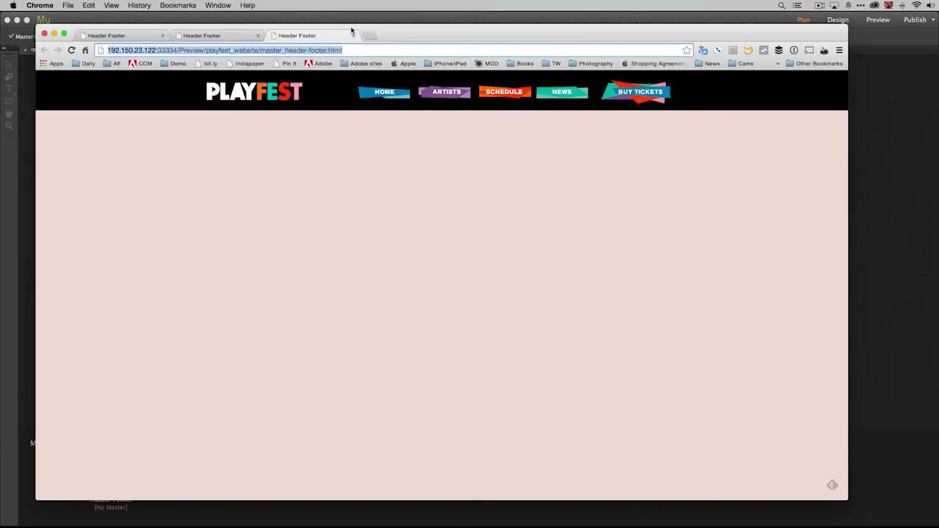
pyautogui.write('playfestdemo.com')
pyautogui.press('Return')
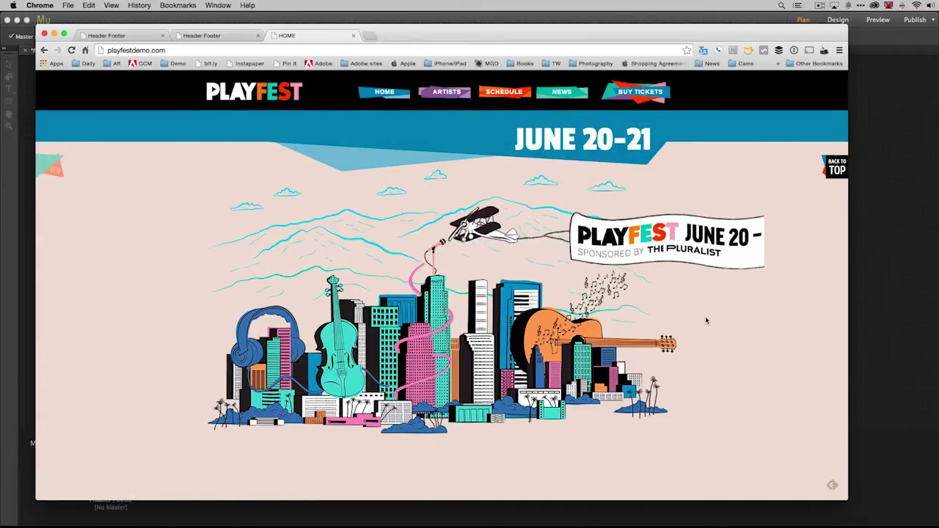
pyautogui.scroll(-5, 705, 319)
pyautogui.scroll(-3, 706, 320)
pyautogui.scroll(10, 706, 320)
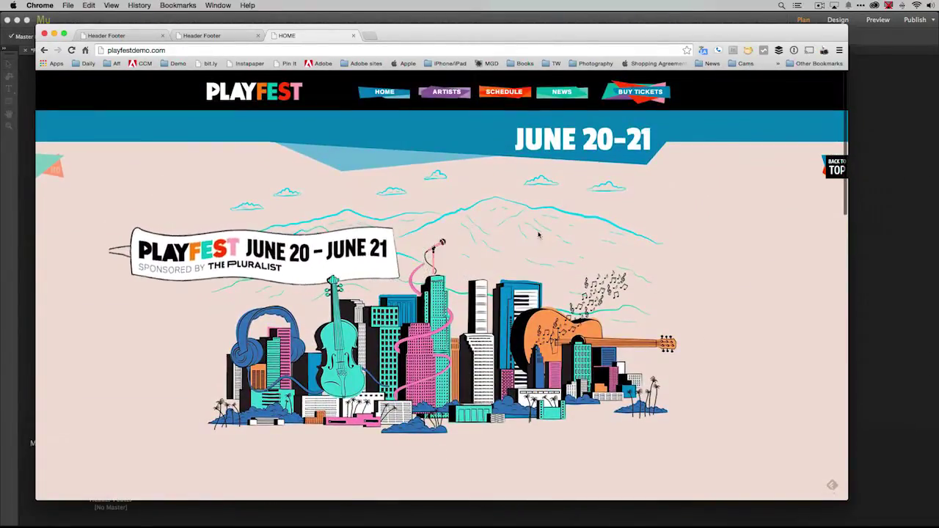
pyautogui.moveTo(442, 96)
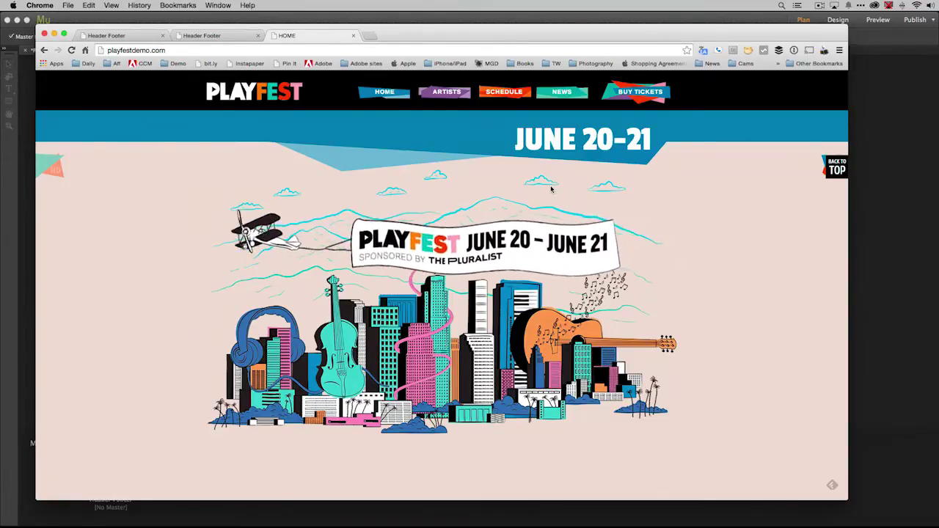
# Switch back to Adobe Muse and open the Header Footer master page for editing
pyautogui.click(409, 22)
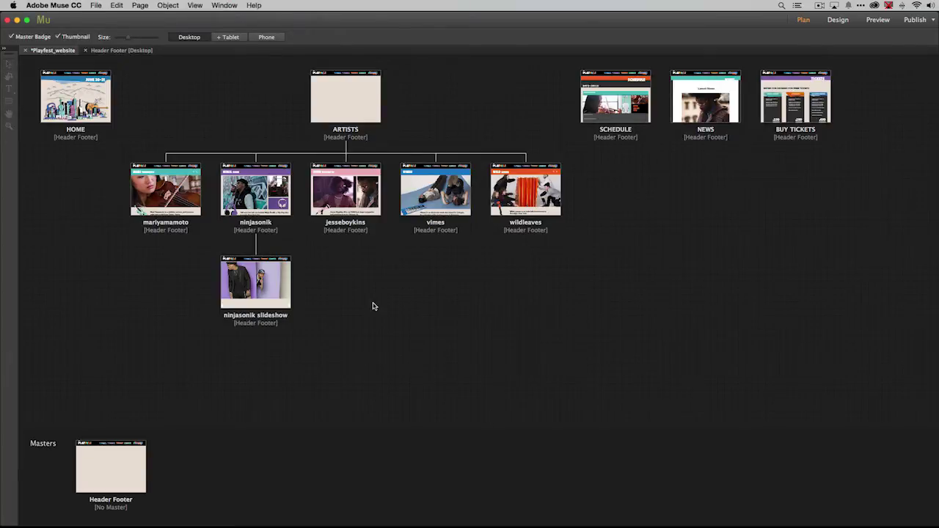
pyautogui.doubleClick(126, 459)
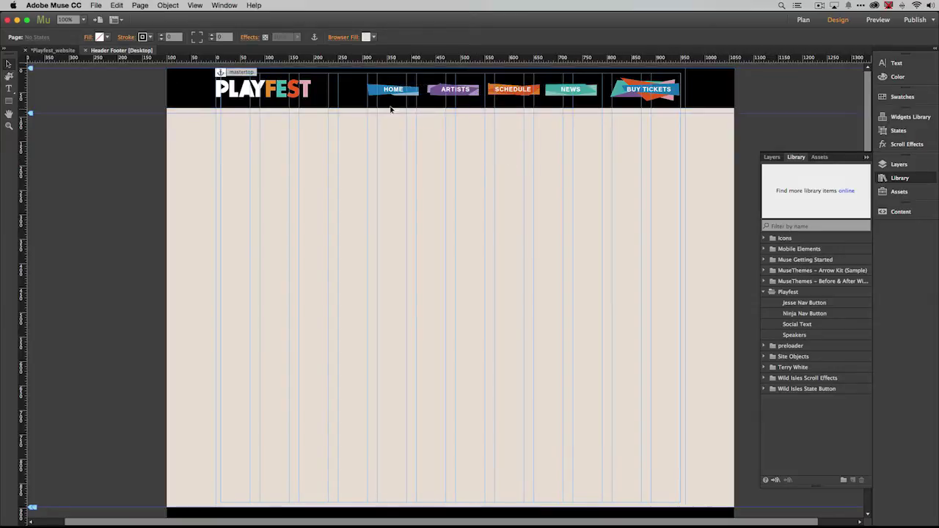
pyautogui.moveTo(393, 104); pyautogui.dragTo(548, 102)
pyautogui.hscroll(3, 558, 154)
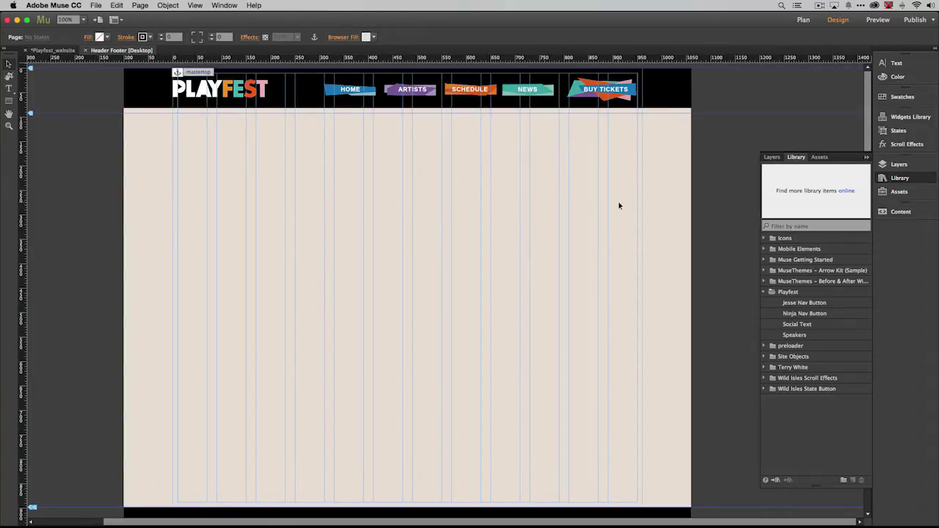
# Place a Blank composition widget in the middle of the master page and delete its second and third triggers
pyautogui.click(910, 117)
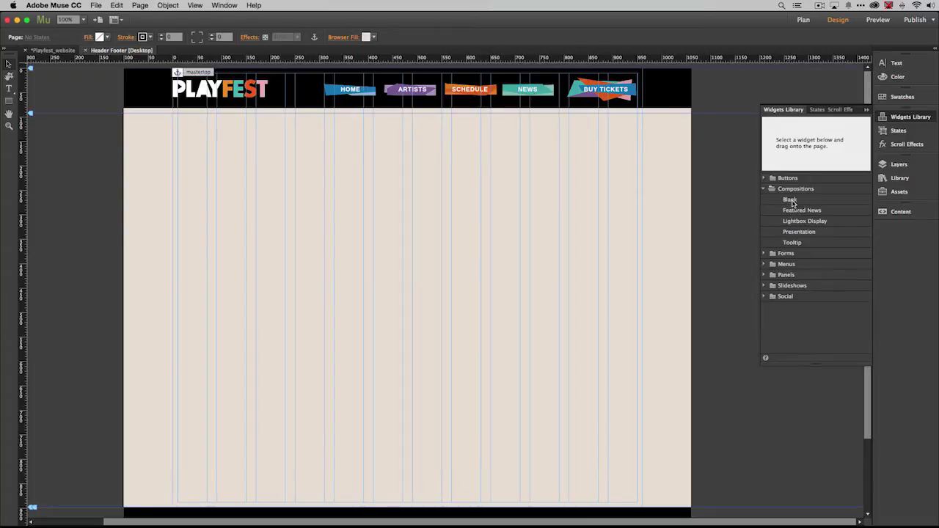
pyautogui.moveTo(791, 200); pyautogui.dragTo(606, 251)
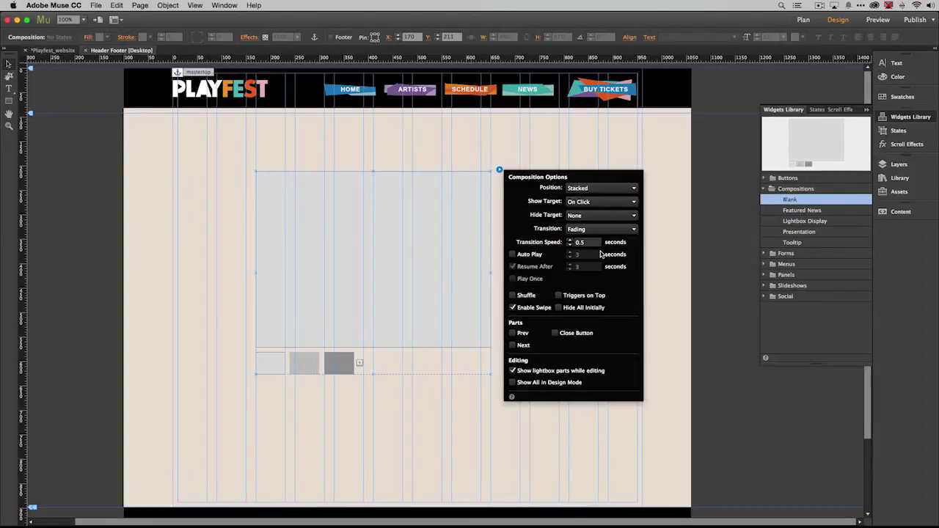
pyautogui.click(350, 370)
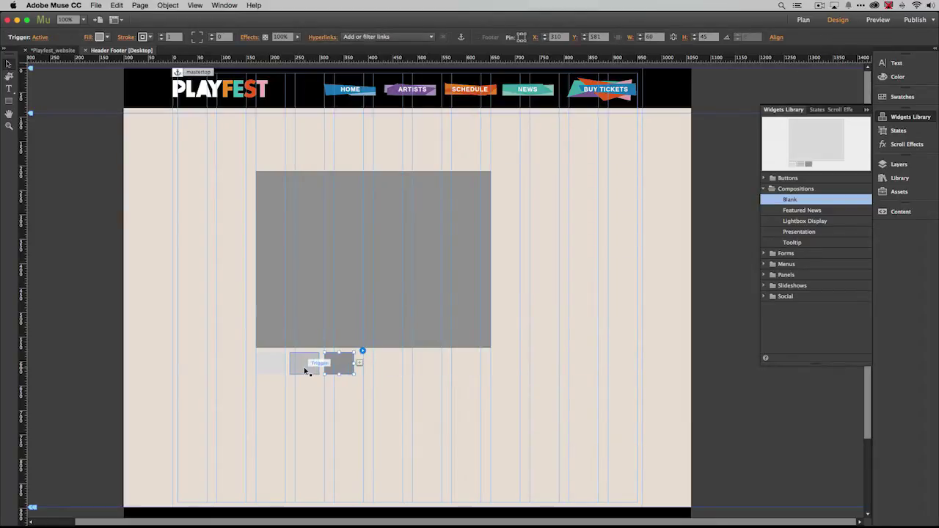
pyautogui.click(298, 365)
pyautogui.click(337, 369)
pyautogui.press('Delete')
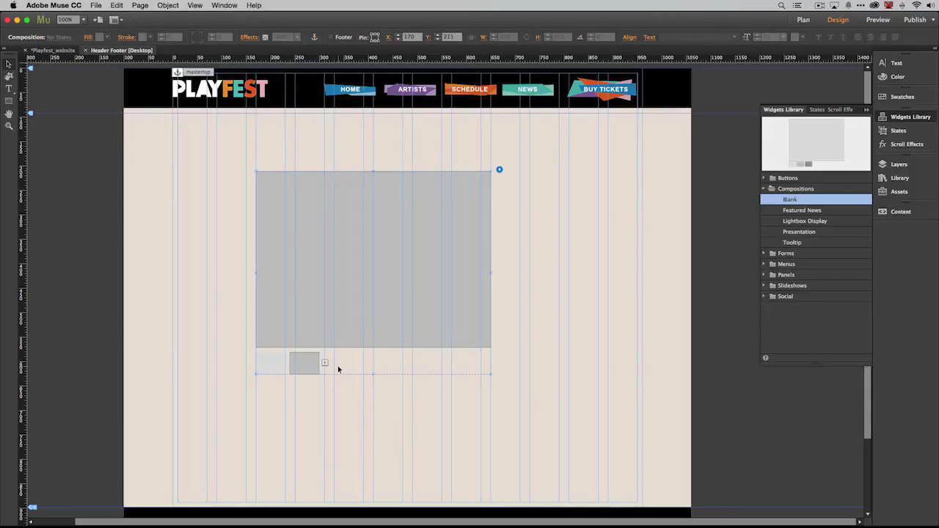
pyautogui.click(300, 369)
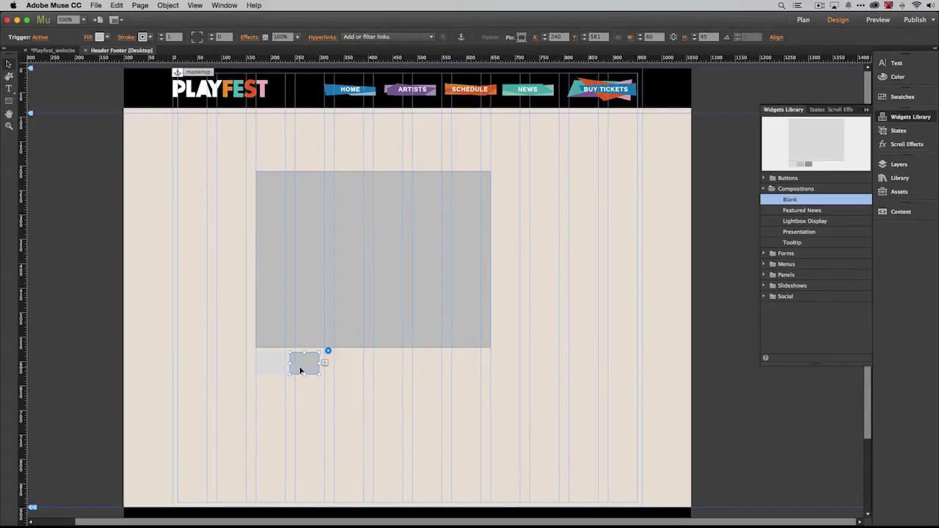
pyautogui.press('Delete')
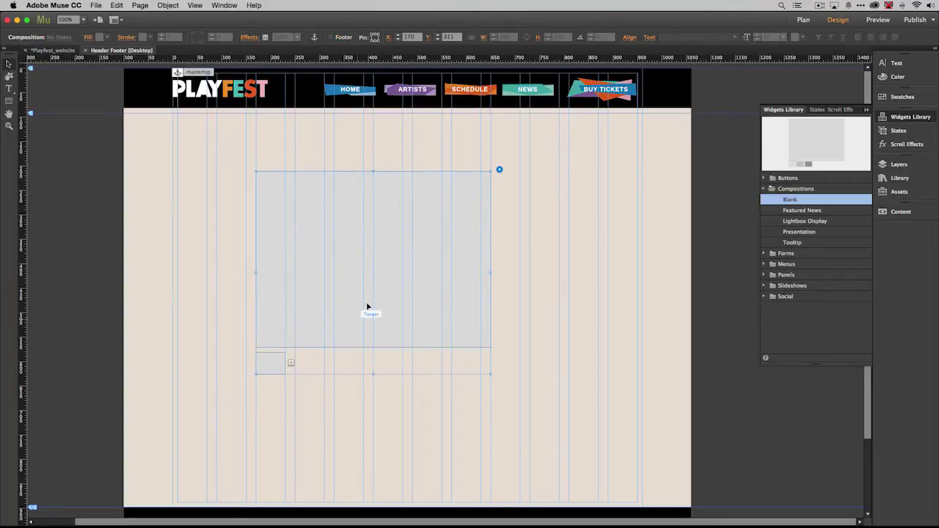
# Fit the remaining trigger over the ARTISTS button at about 114 × 37, and place the target just below the header at about 832 × 321
pyautogui.click(273, 363)
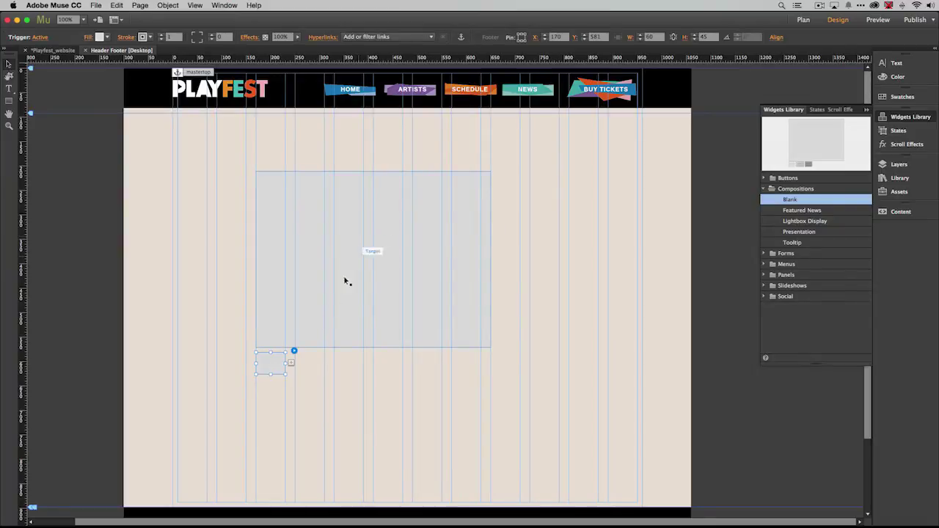
pyautogui.moveTo(275, 367); pyautogui.dragTo(442, 97)
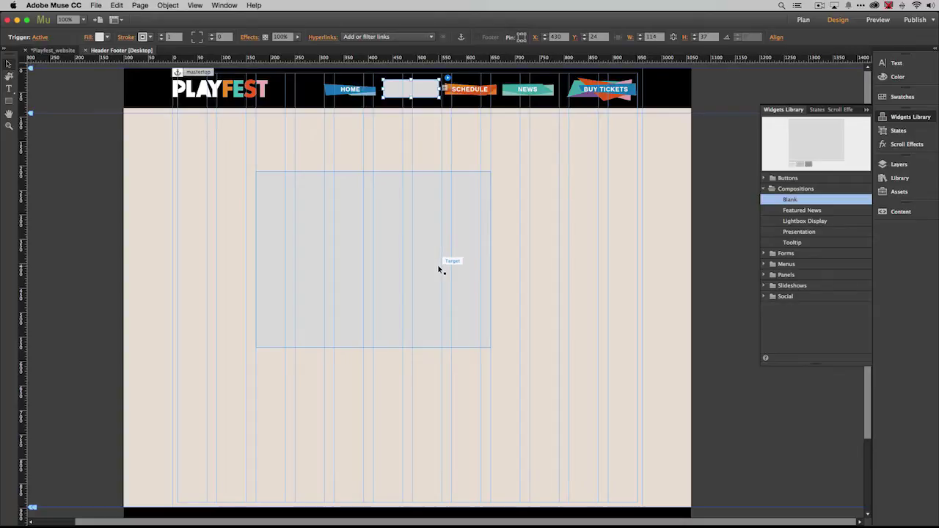
pyautogui.moveTo(424, 266); pyautogui.dragTo(453, 259)
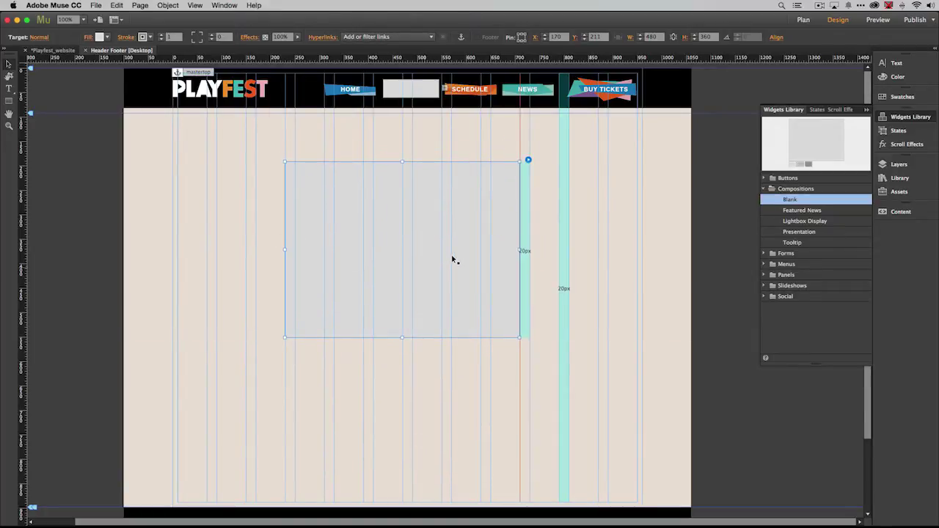
pyautogui.moveTo(453, 259); pyautogui.dragTo(377, 206)
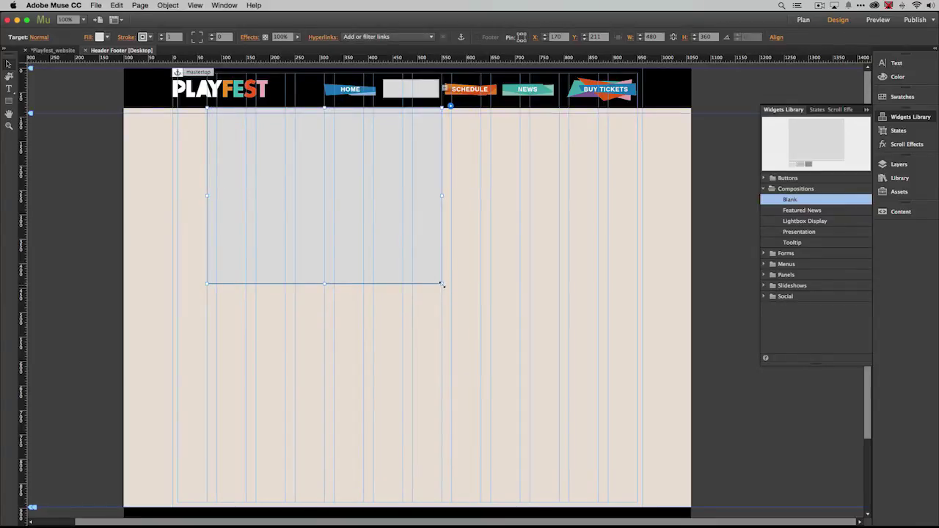
pyautogui.moveTo(443, 284); pyautogui.dragTo(614, 264)
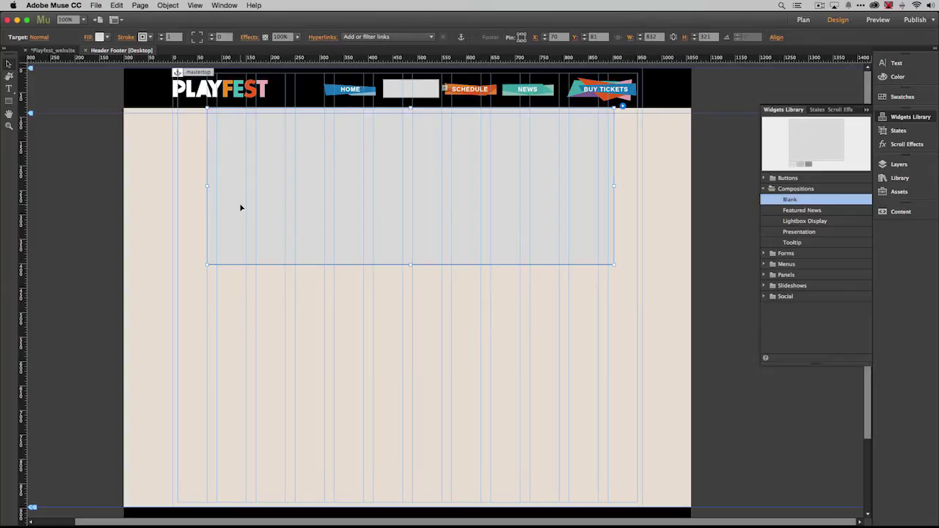
# Set the composition target's fill and stroke to None and check its list of states
pyautogui.click(100, 36)
pyautogui.click(215, 51)
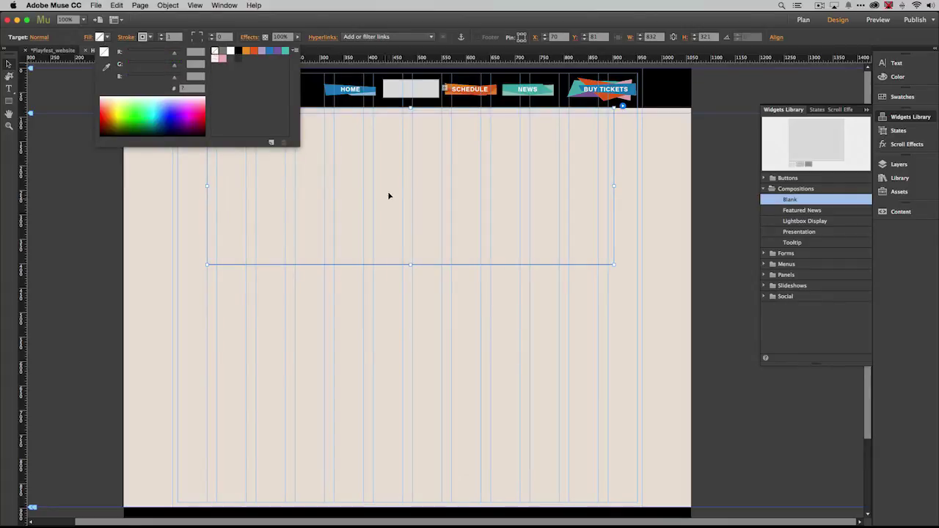
pyautogui.click(150, 37)
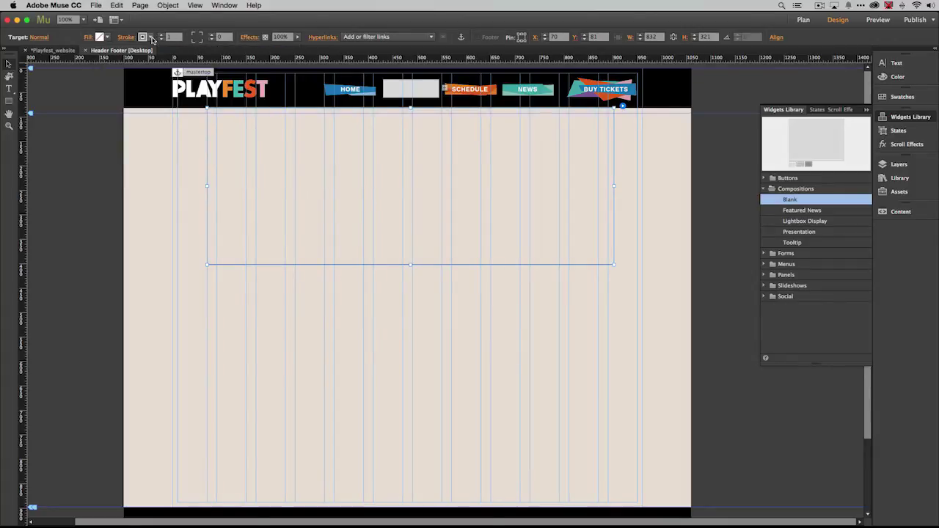
pyautogui.click(151, 38)
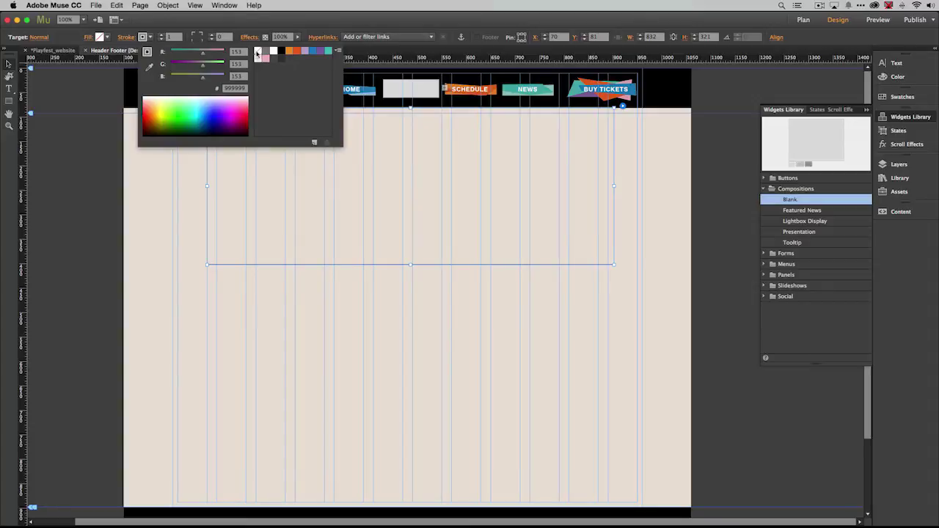
pyautogui.click(257, 51)
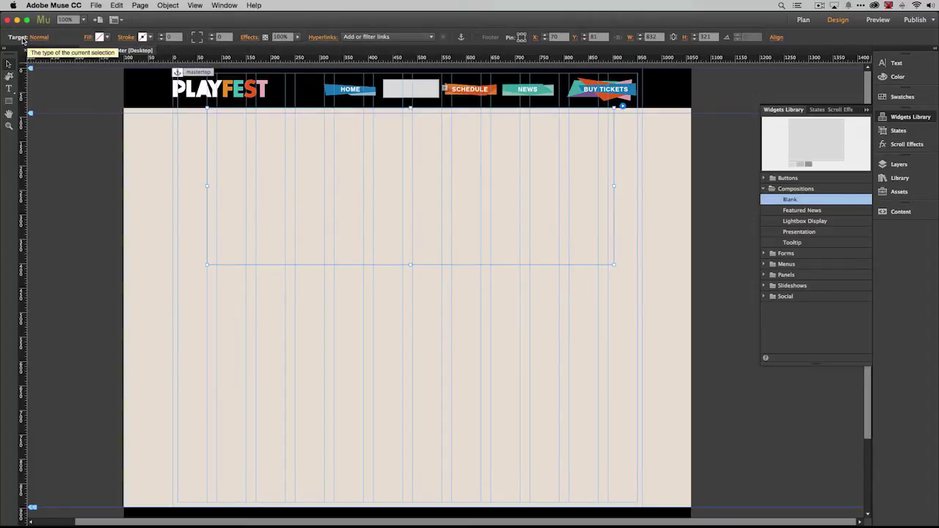
pyautogui.click(40, 38)
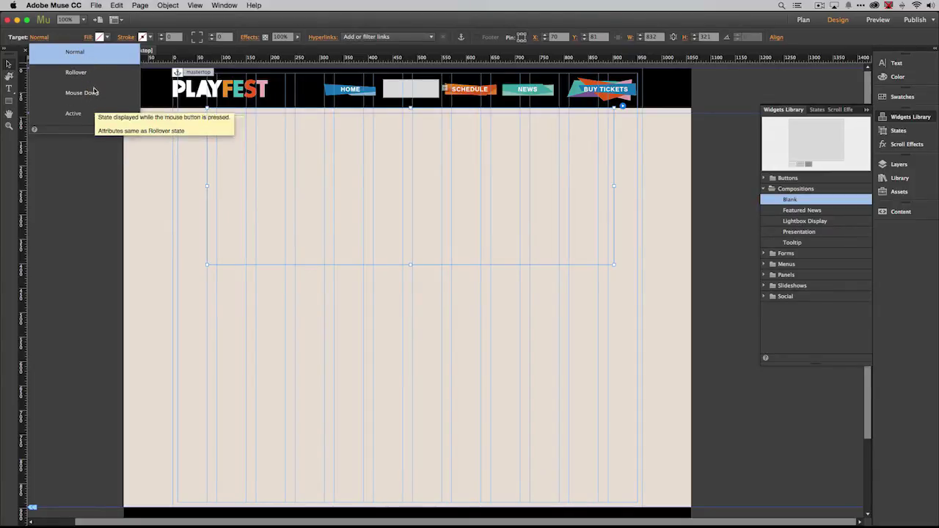
pyautogui.click(291, 29)
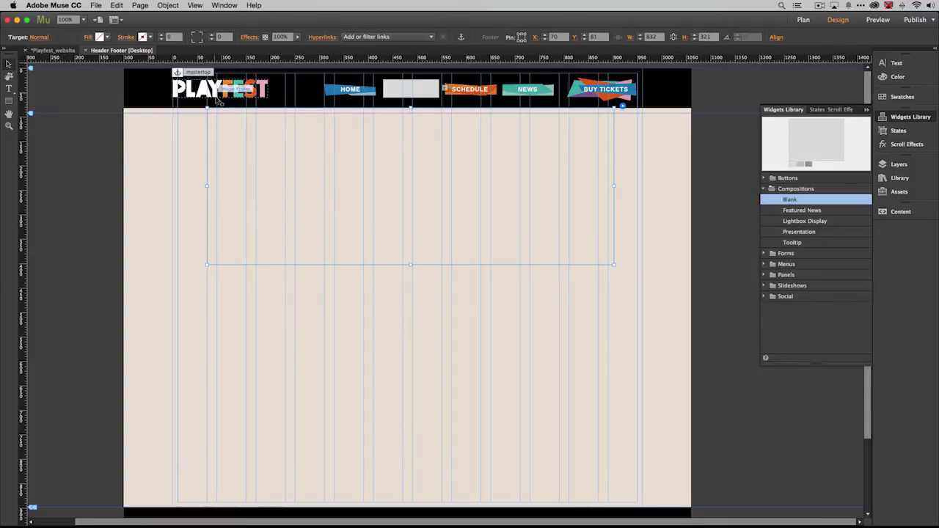
# Switch to Photoshop, check the image size of bkgd-nav-program.png and view the bkg-artist-menu.png artwork
pyautogui.press('super+Tab')
pyautogui.press('super+Tab')
pyautogui.press('super+Tab')
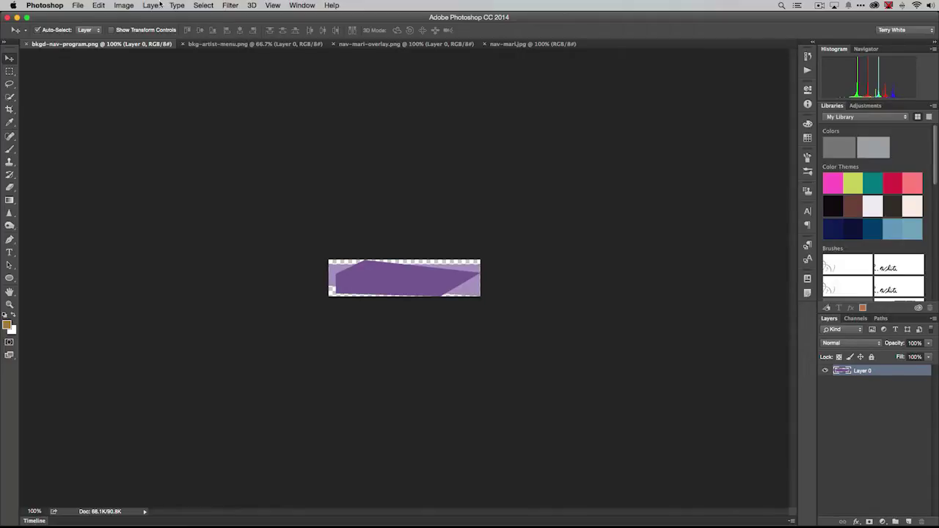
pyautogui.click(124, 5)
pyautogui.click(144, 80)
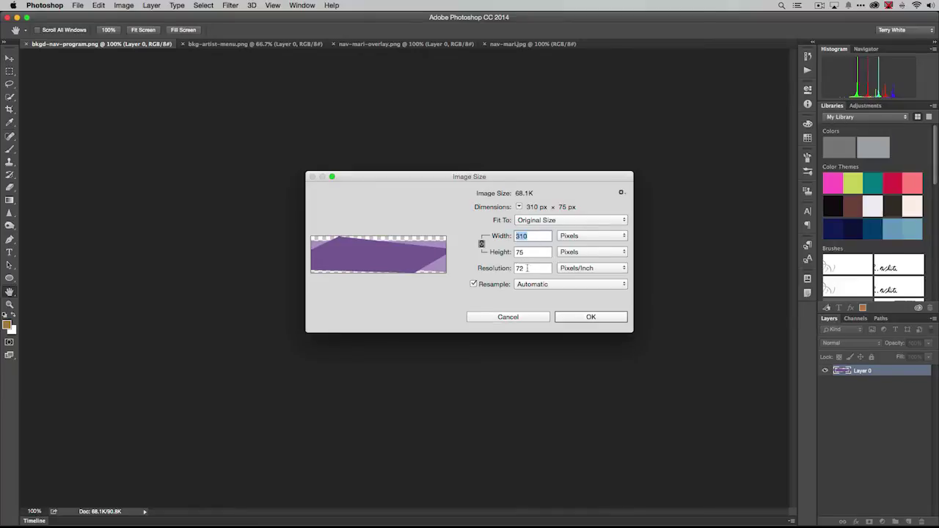
pyautogui.click(535, 317)
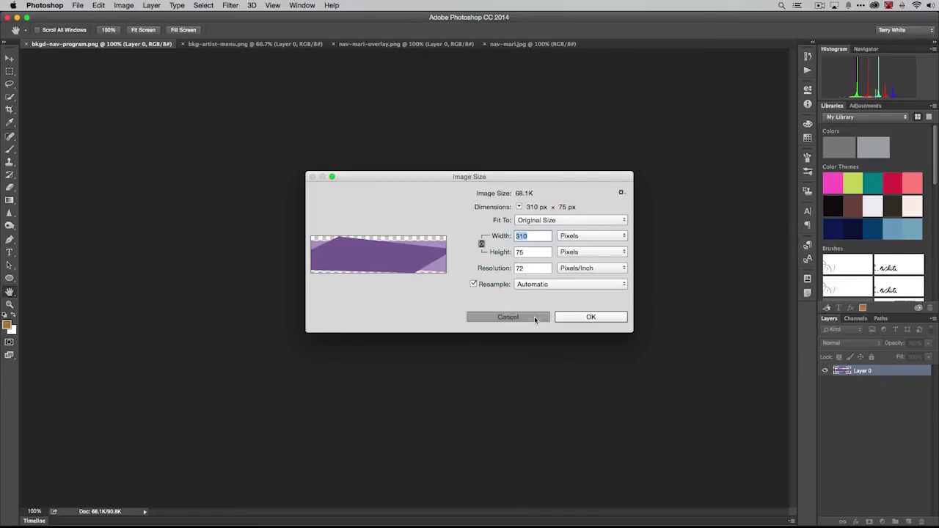
pyautogui.click(222, 44)
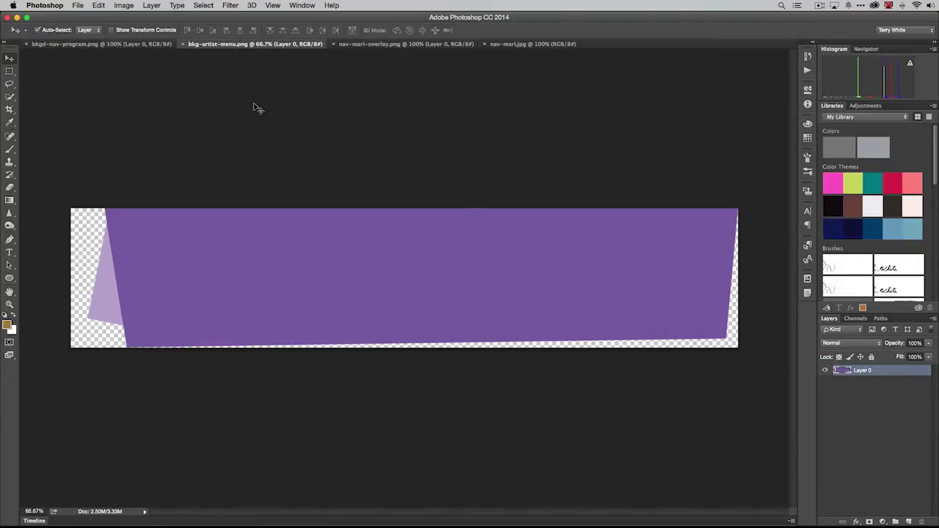
# Switch back to Adobe Muse and preview bkg-artist-menu.png, adding it as the composition target's fill image
pyautogui.press('super+Tab')
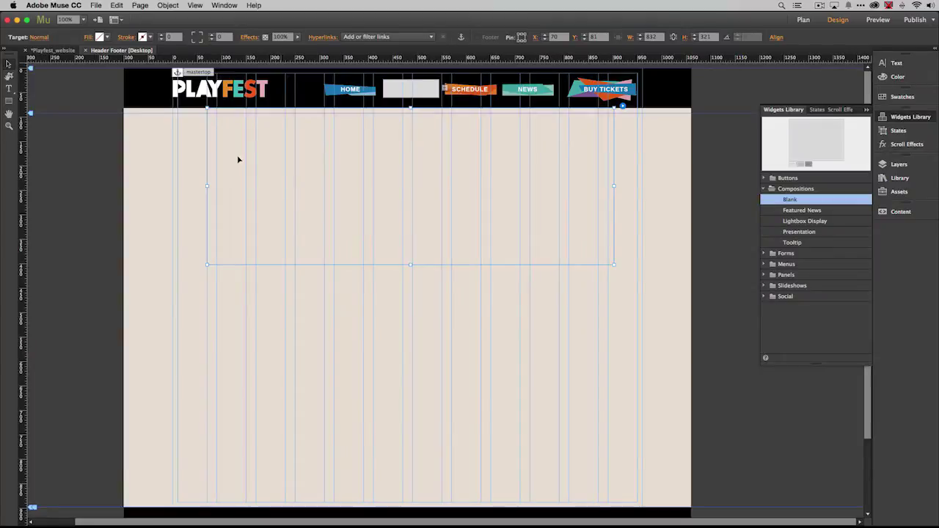
pyautogui.click(89, 37)
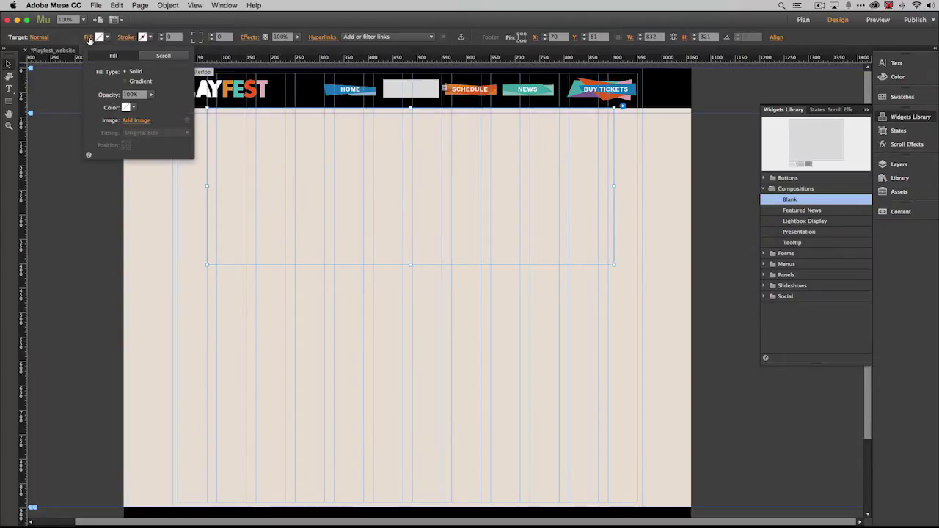
pyautogui.click(136, 121)
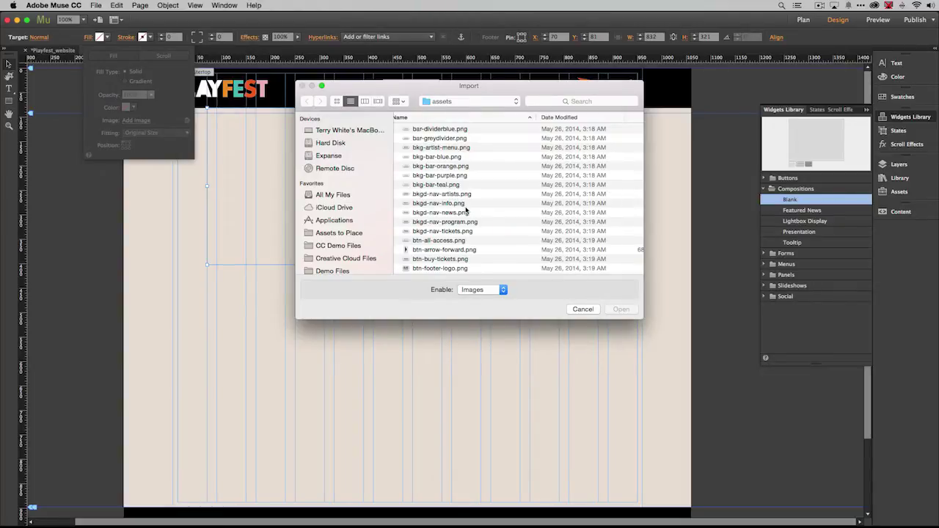
pyautogui.click(452, 150)
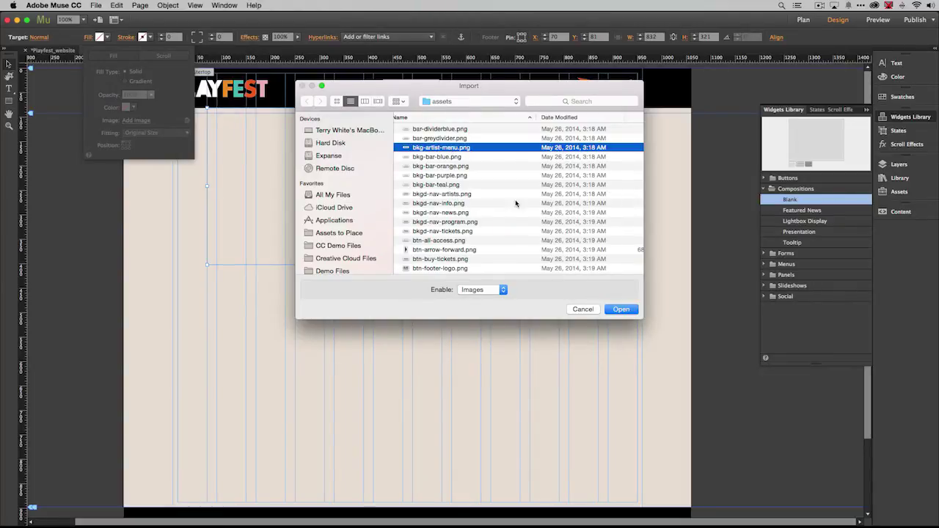
pyautogui.press('space')
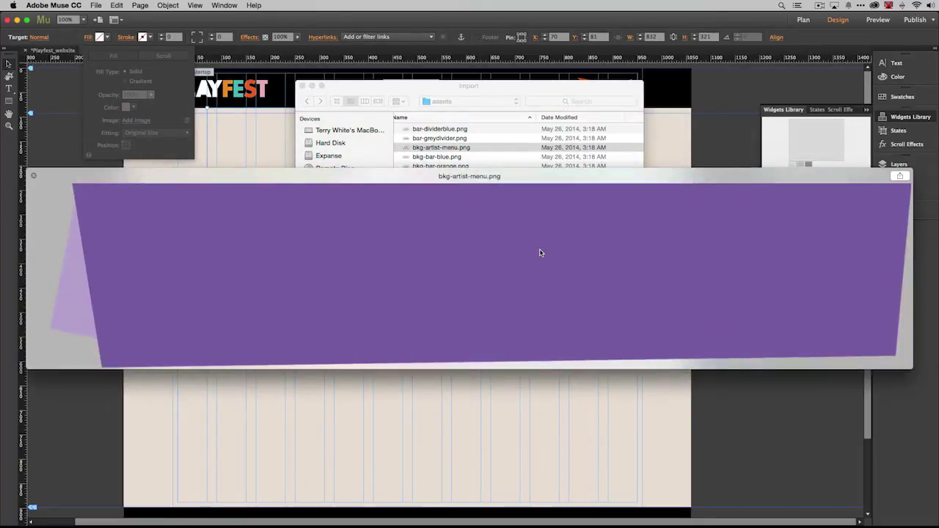
pyautogui.press('space')
pyautogui.click(617, 310)
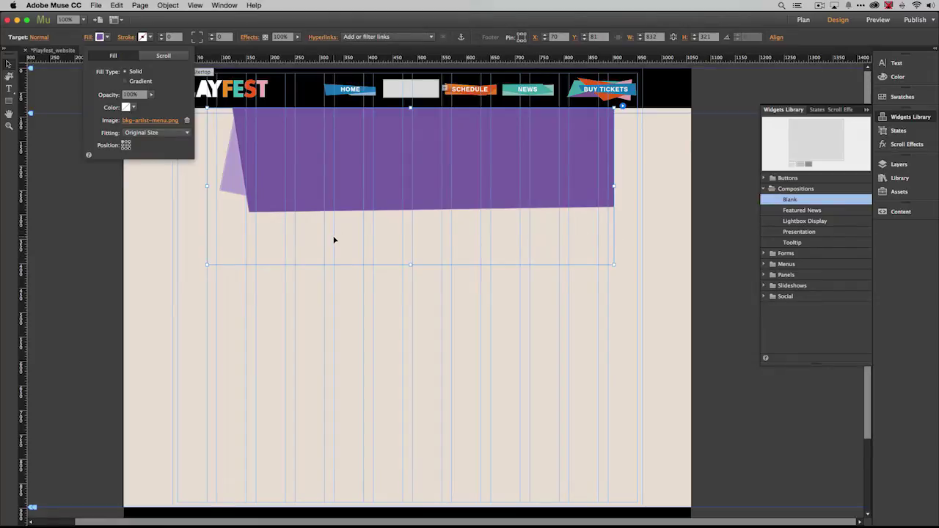
# Shorten the composition target to a height of about 218 so it ends just below the purple artwork
pyautogui.click(209, 264)
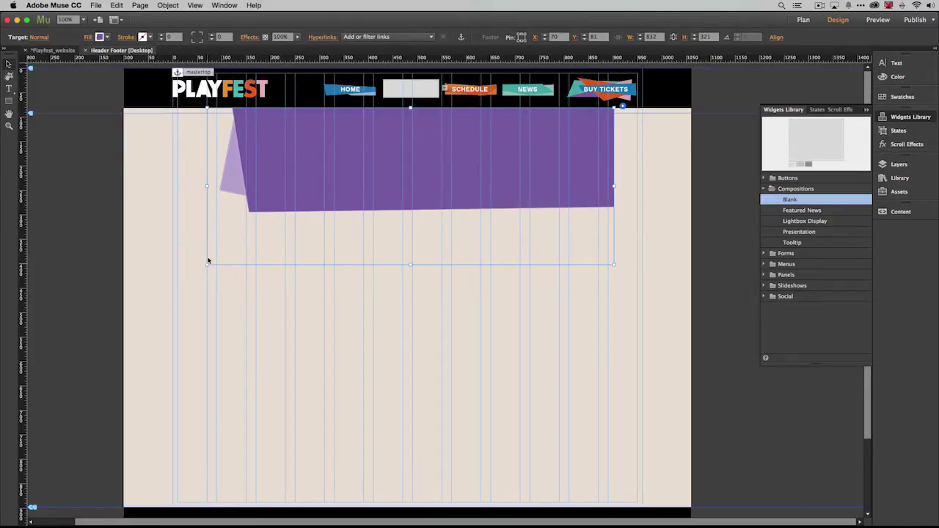
pyautogui.moveTo(209, 264); pyautogui.dragTo(206, 214)
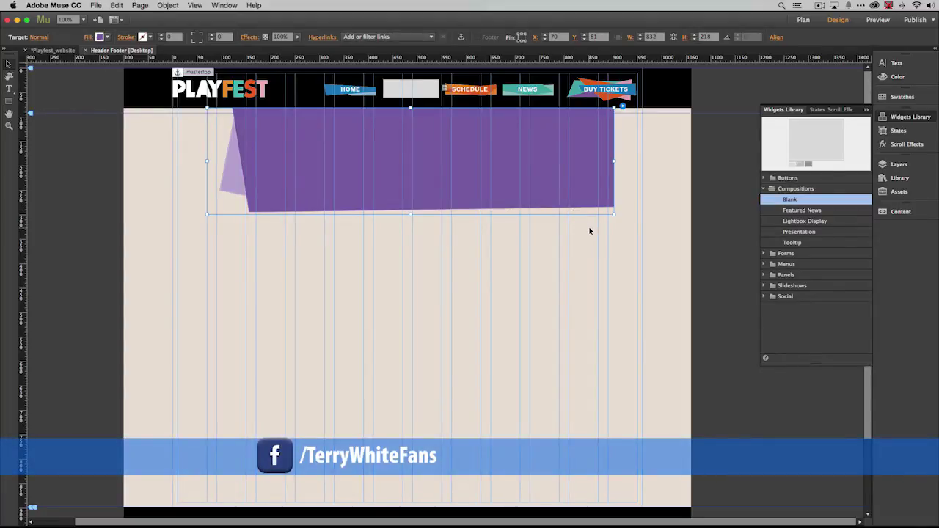
# Go through the Active, Mouse Down and Rollover states of the trigger covering the ARTISTS button
pyautogui.click(428, 93)
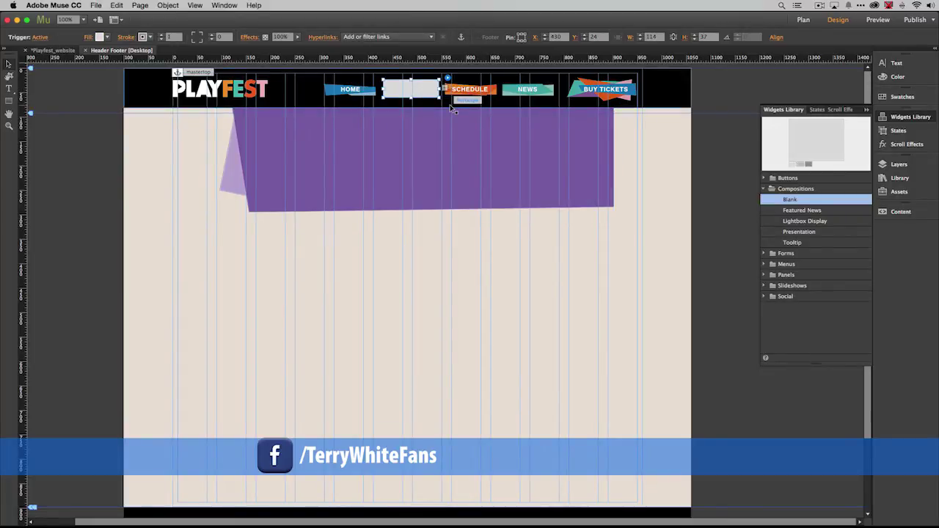
pyautogui.click(41, 40)
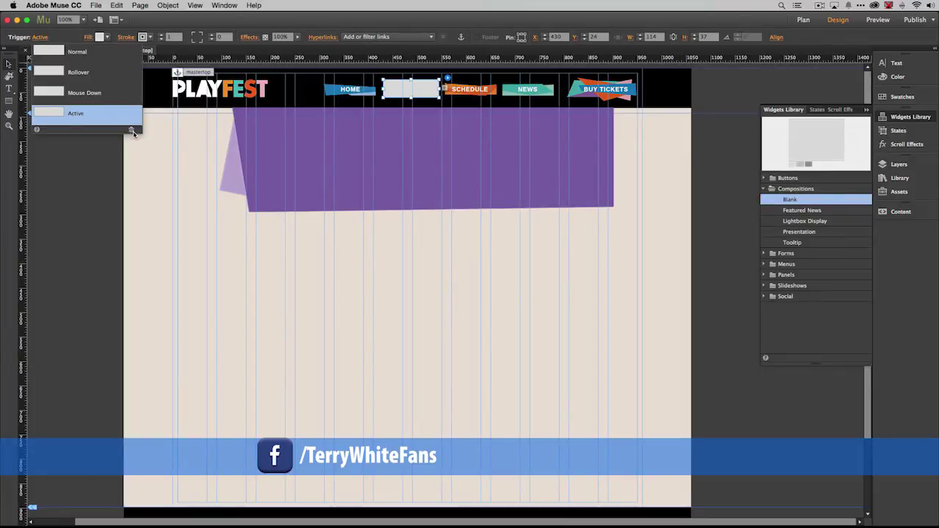
pyautogui.click(118, 94)
pyautogui.click(122, 77)
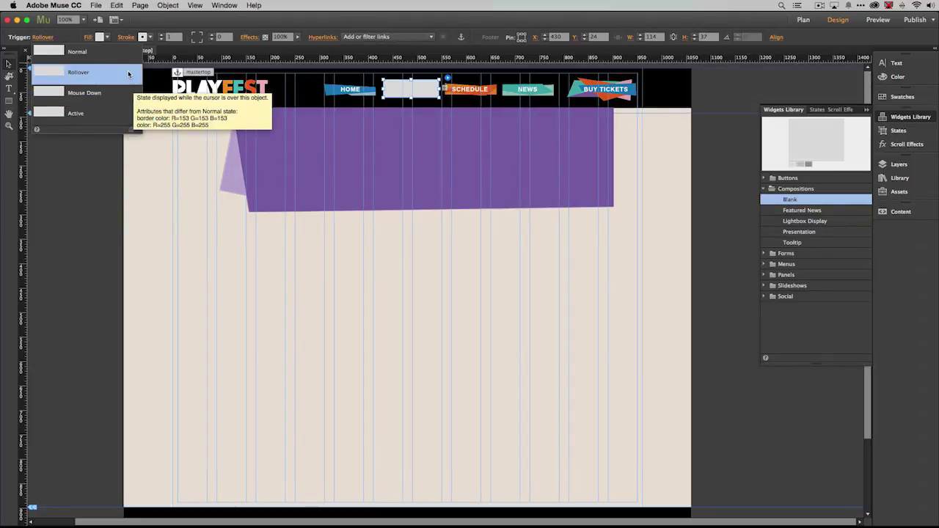
# Set the stroke and fill of the ARTISTS trigger's Normal state to None
pyautogui.click(114, 54)
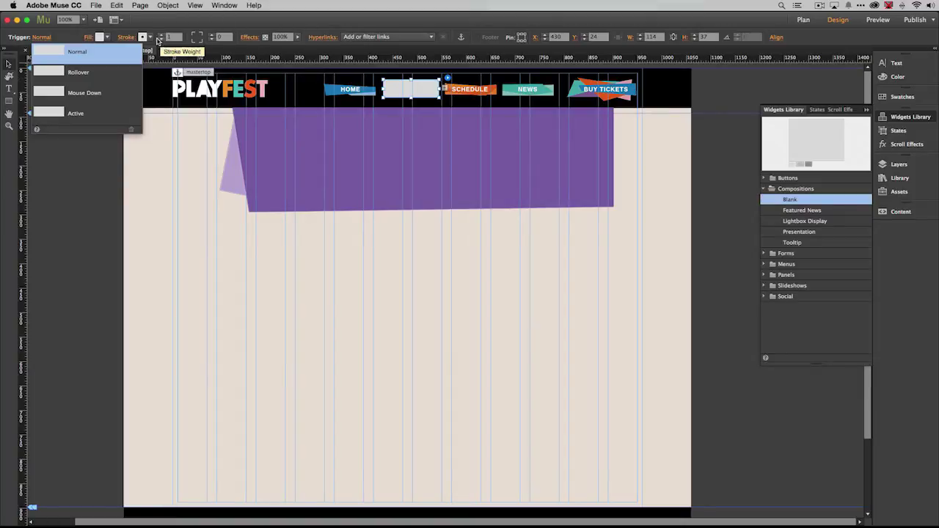
pyautogui.click(152, 40)
pyautogui.click(257, 52)
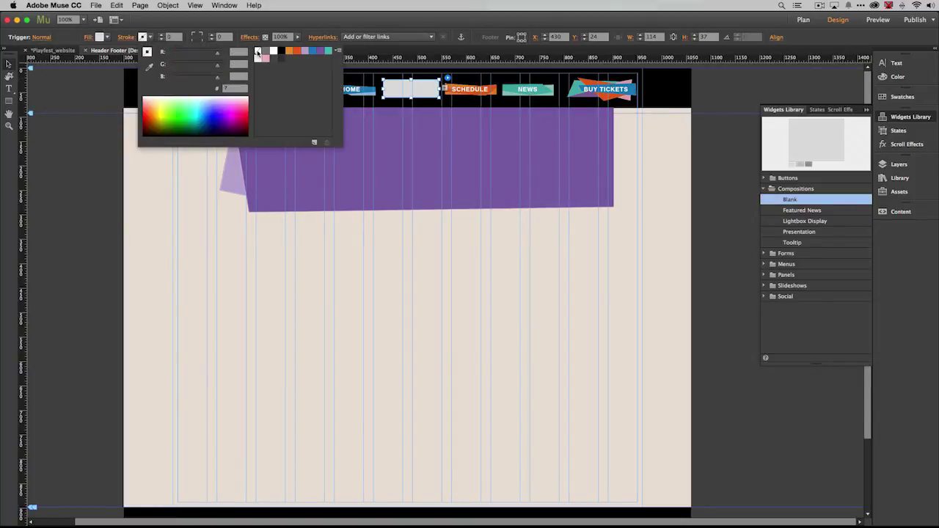
pyautogui.click(108, 38)
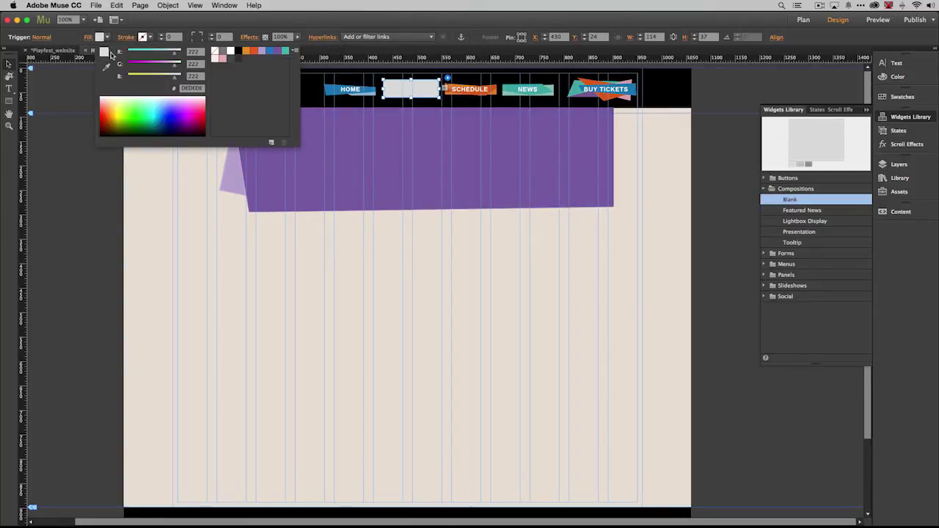
pyautogui.click(214, 51)
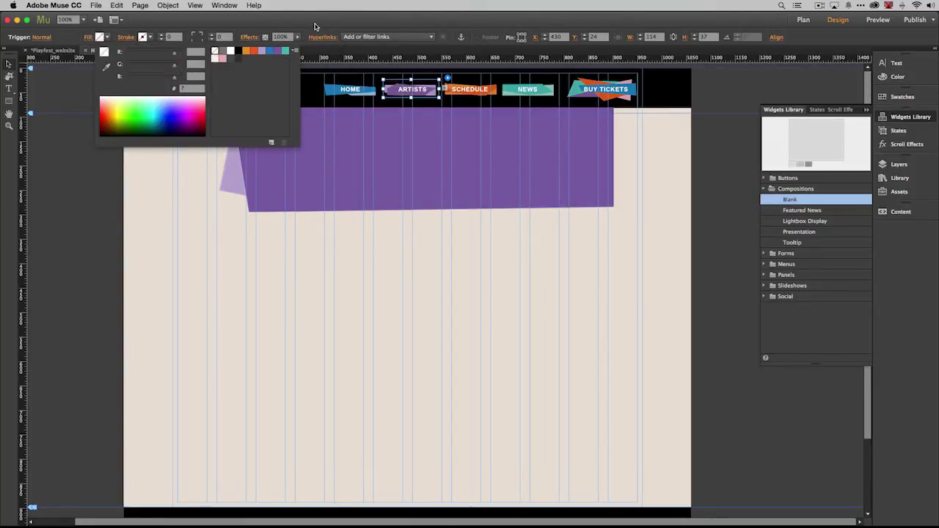
pyautogui.click(315, 27)
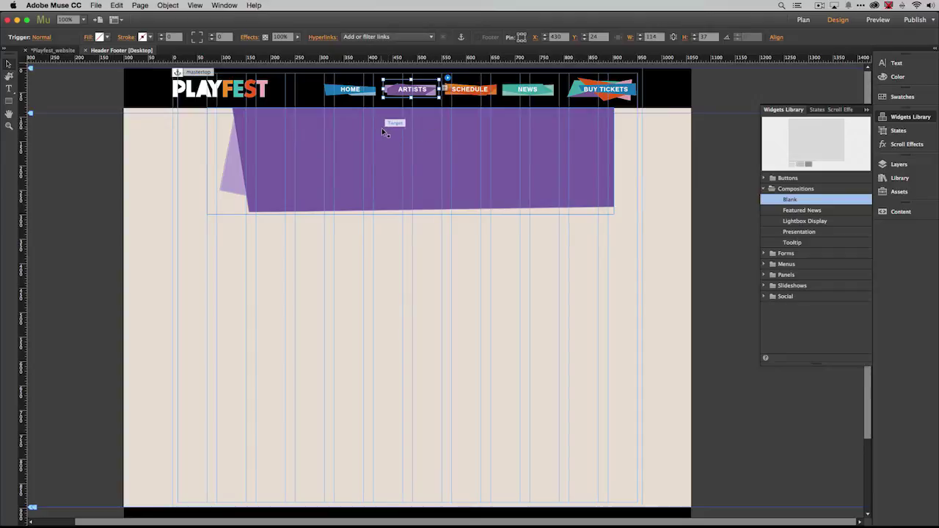
# Set the composition to show its target On Rollover, hide it On Rollout of Trigger and Target, and Hide All Initially
pyautogui.click(447, 78)
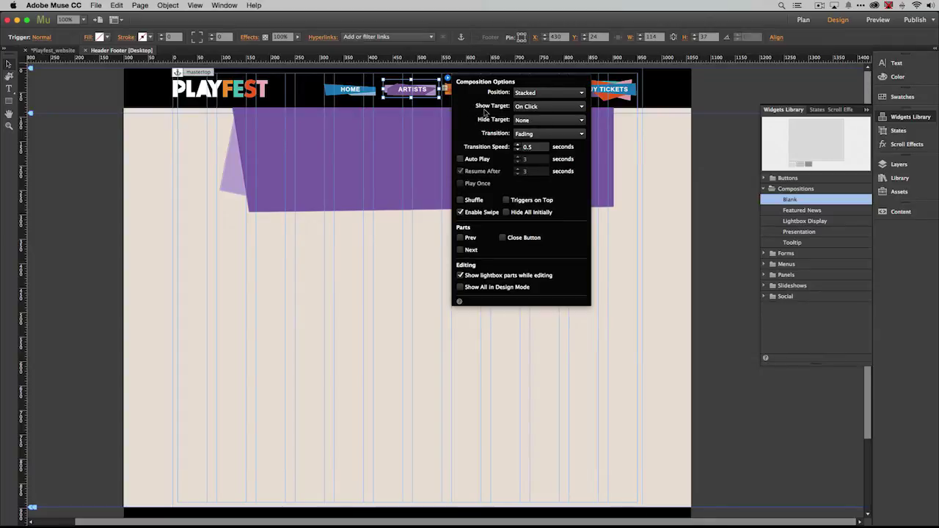
pyautogui.click(528, 108)
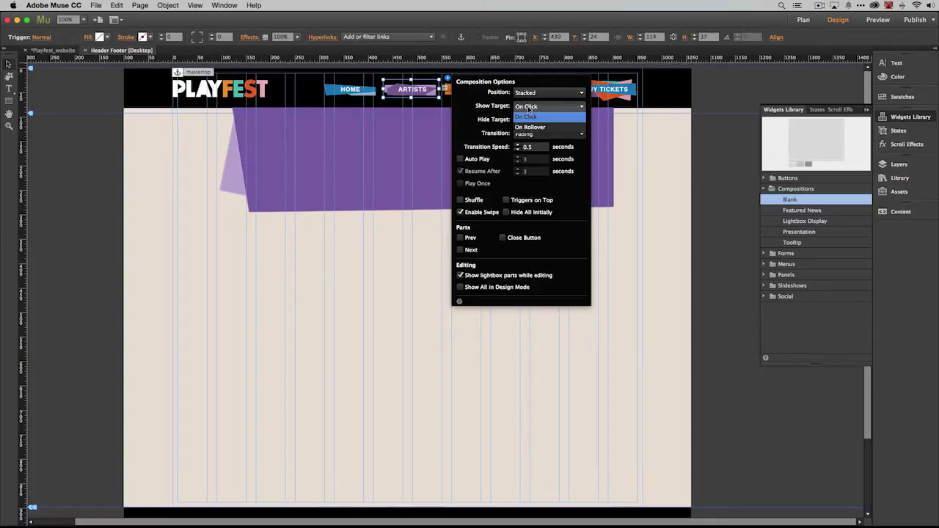
pyautogui.click(530, 129)
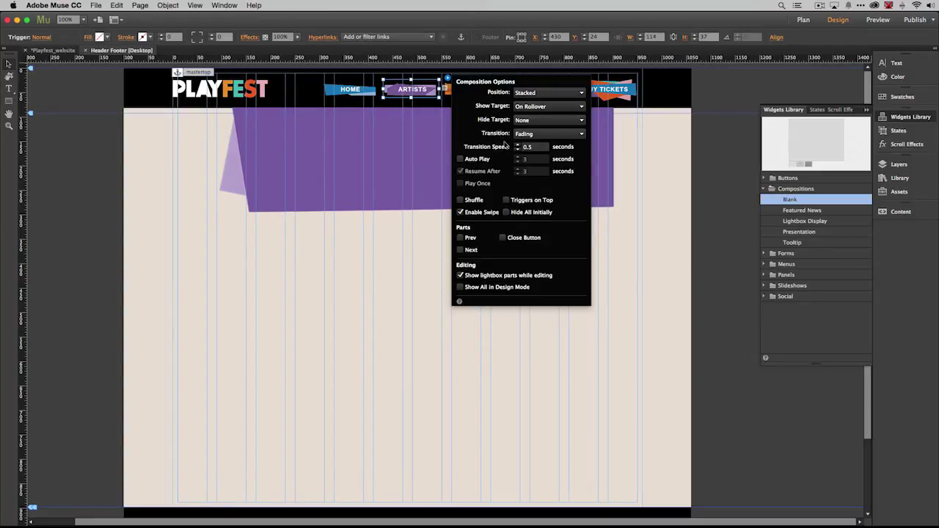
pyautogui.click(531, 121)
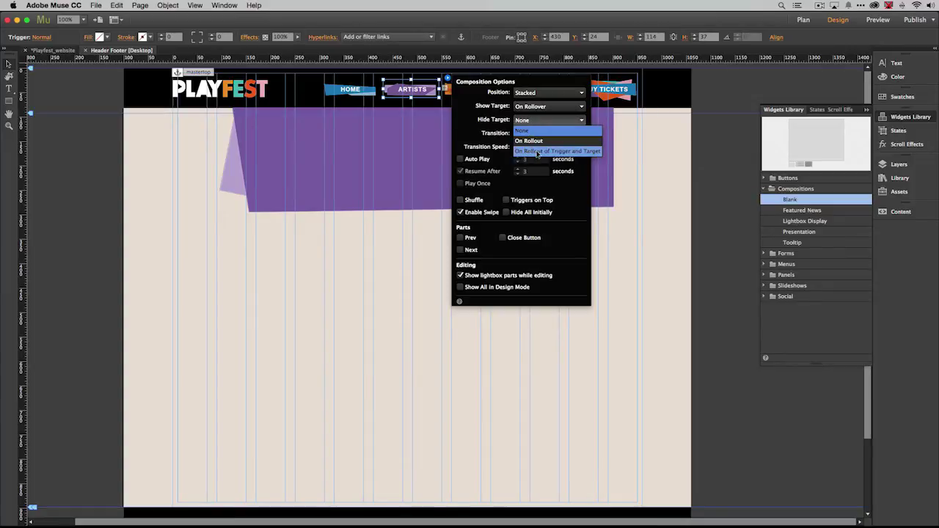
pyautogui.click(583, 152)
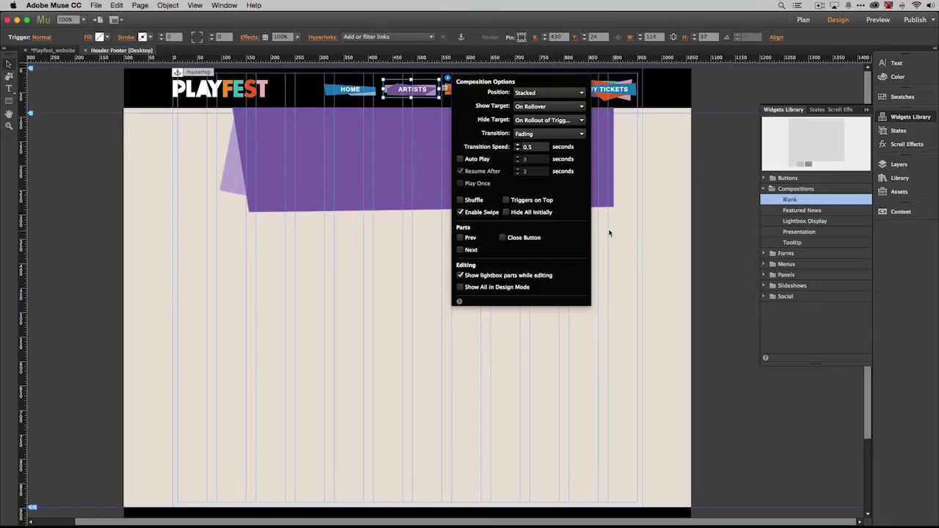
pyautogui.click(506, 212)
pyautogui.click(317, 212)
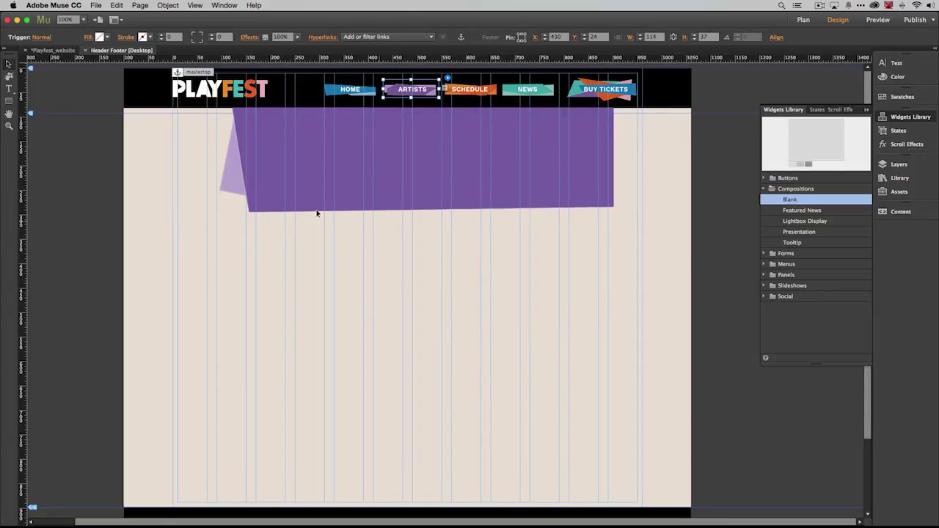
# Preview the page in the browser and test the rollover menu on the ARTISTS button
pyautogui.click(96, 5)
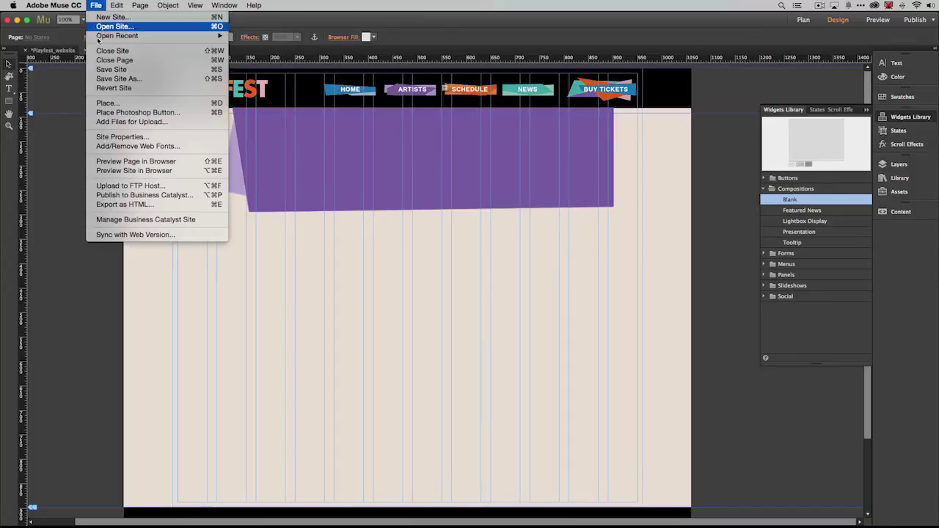
pyautogui.click(163, 164)
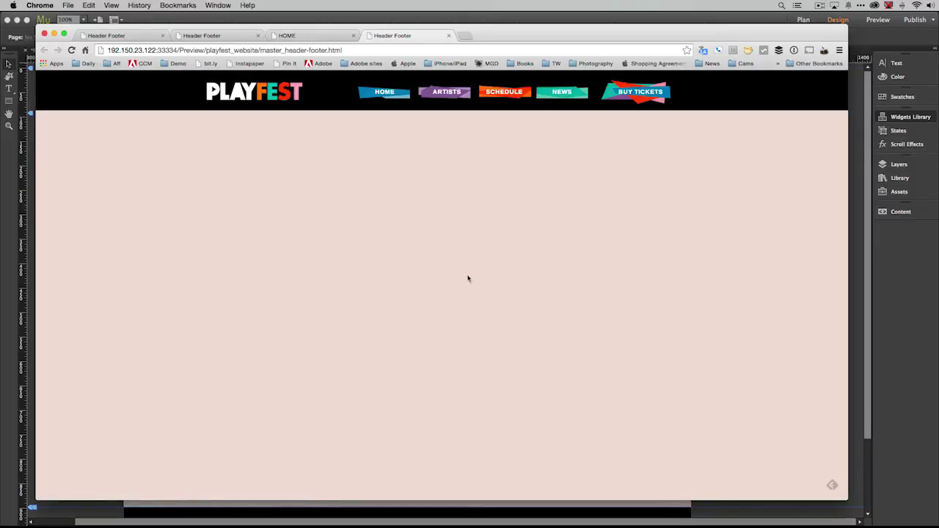
pyautogui.moveTo(442, 99)
# Switch back to Adobe Muse and select the purple target inside the composition
pyautogui.press('super+Tab')
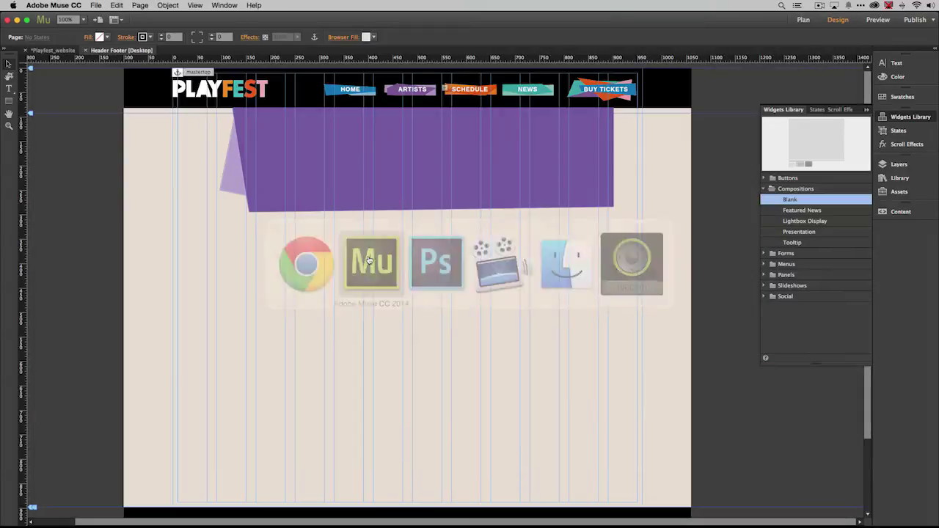
pyautogui.click(347, 172)
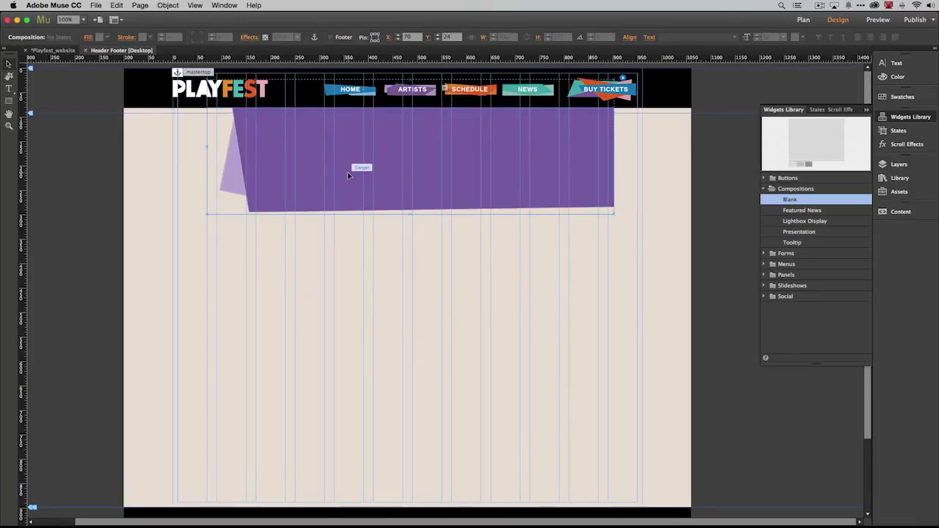
pyautogui.click(348, 176)
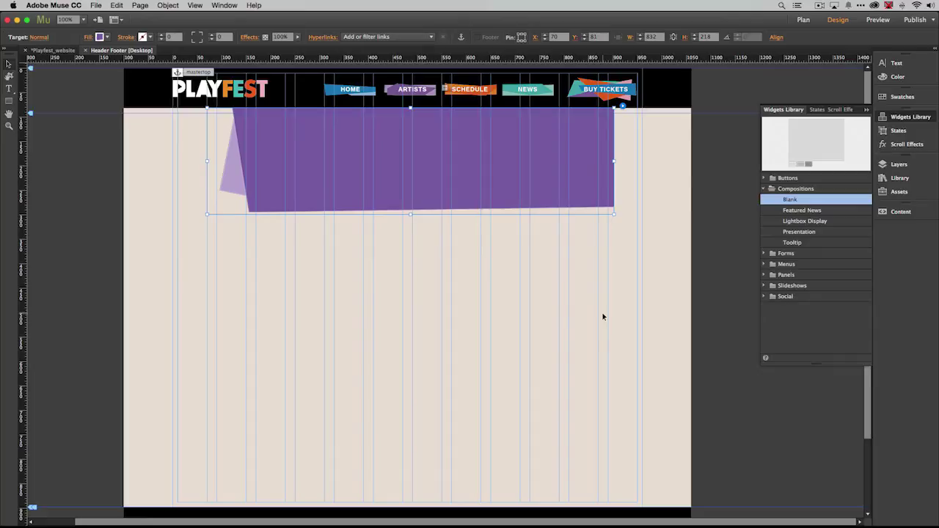
# Switch to Photoshop and view the nav-mari-overlay.png and nav-mari.jpg images
pyautogui.press('super+Tab')
pyautogui.press('super+Tab')
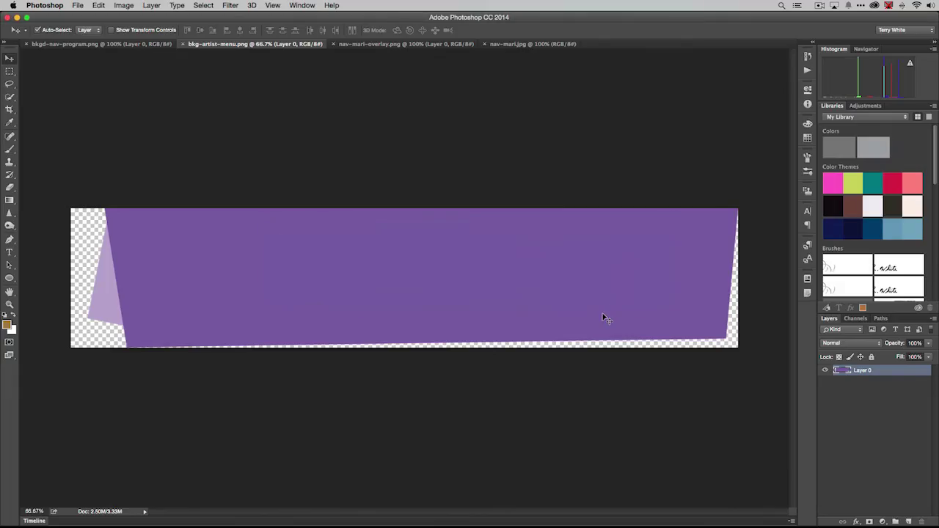
pyautogui.click(408, 46)
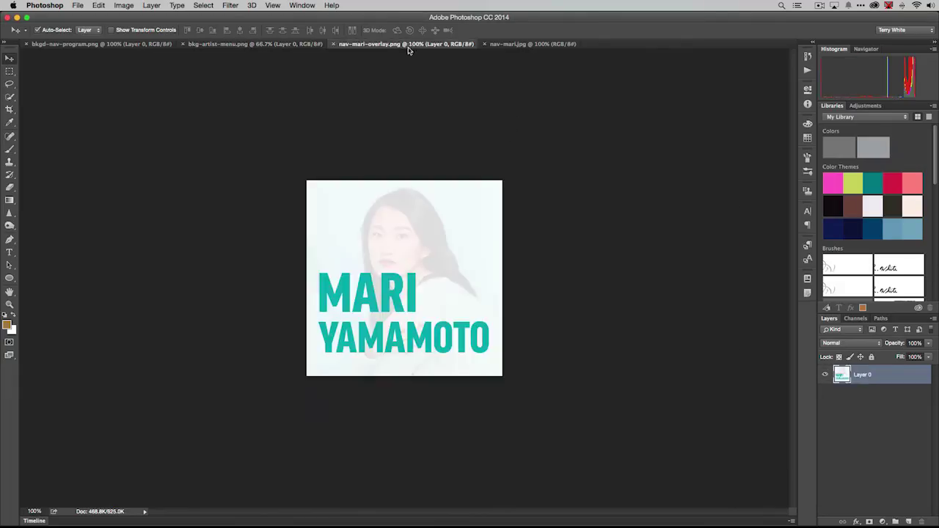
pyautogui.click(505, 46)
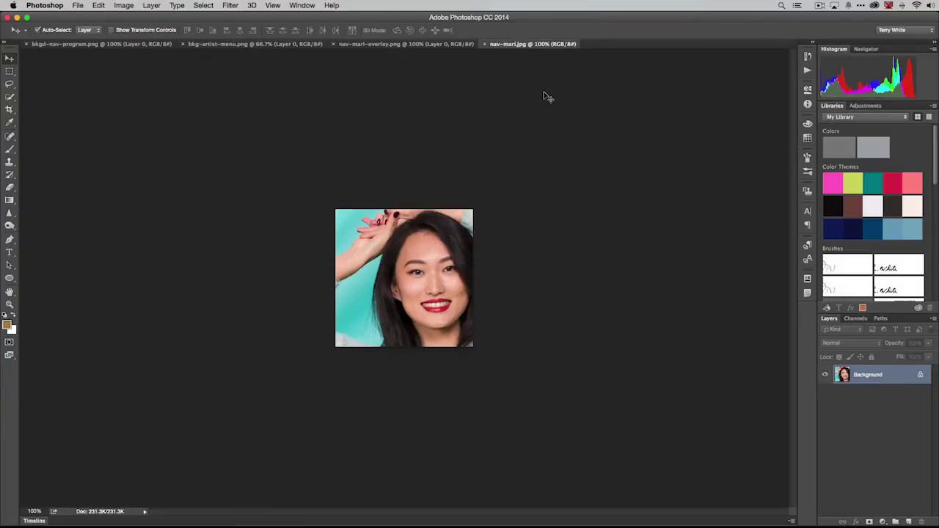
# Check the image size of nav-mari-overlay.png without changing it
pyautogui.click(430, 44)
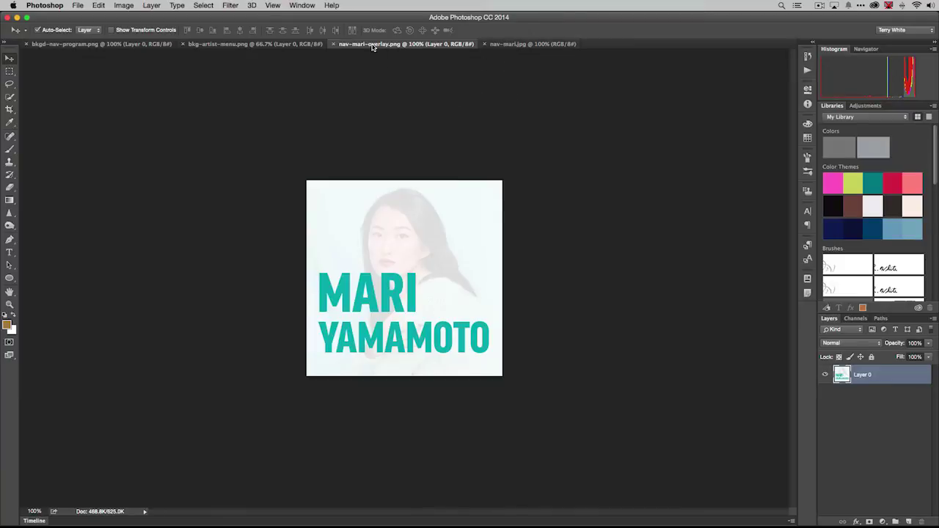
pyautogui.click(123, 5)
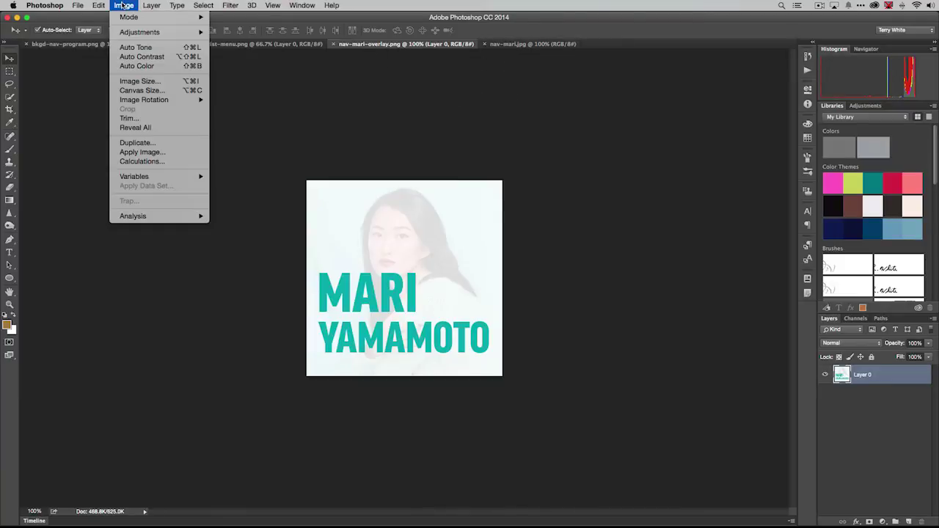
pyautogui.click(133, 81)
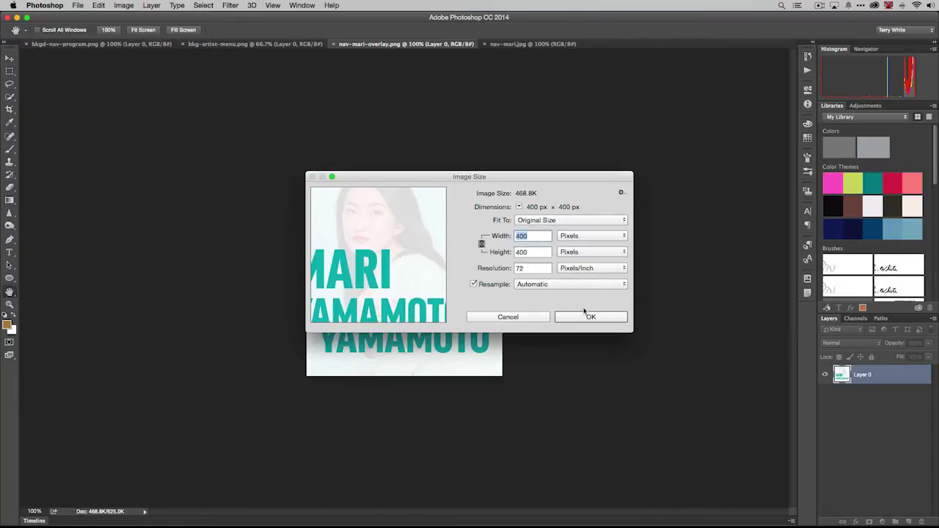
pyautogui.click(540, 318)
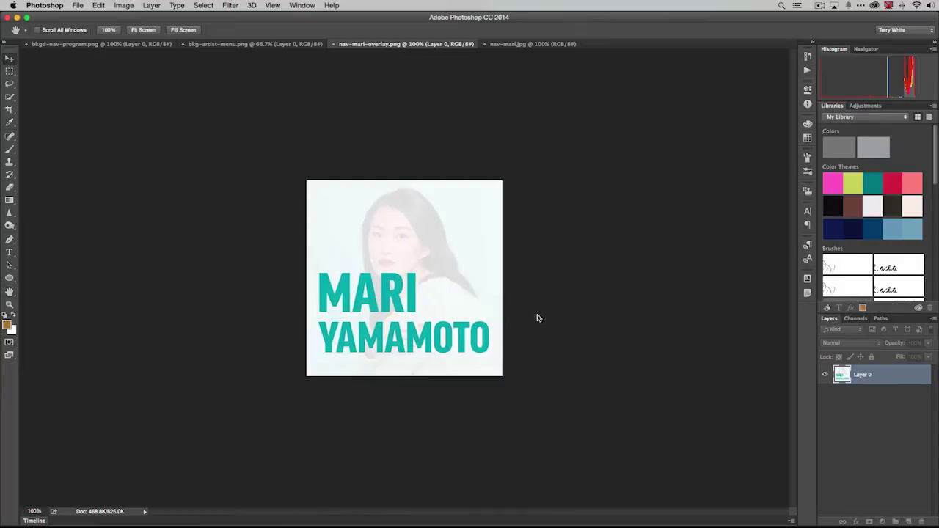
# Resize nav-mari.jpg to 400 × 400 pixels
pyautogui.click(497, 43)
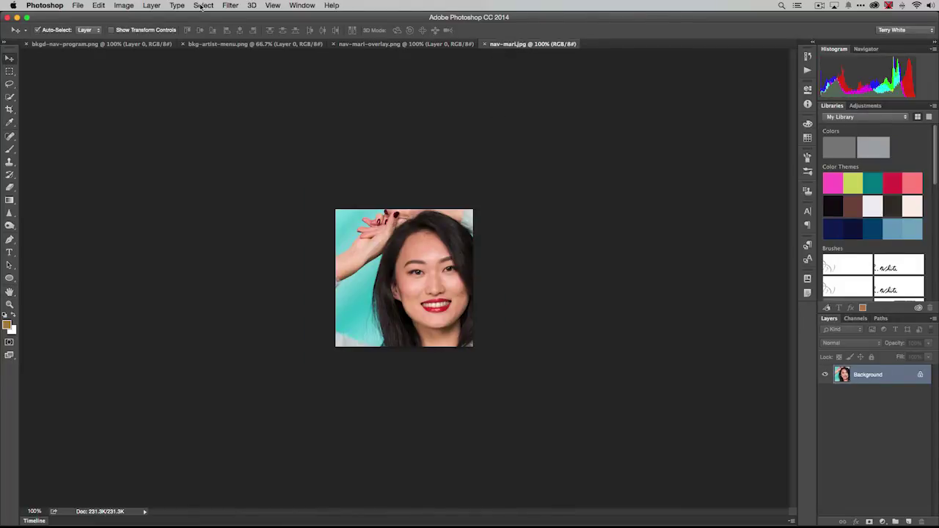
pyautogui.click(123, 5)
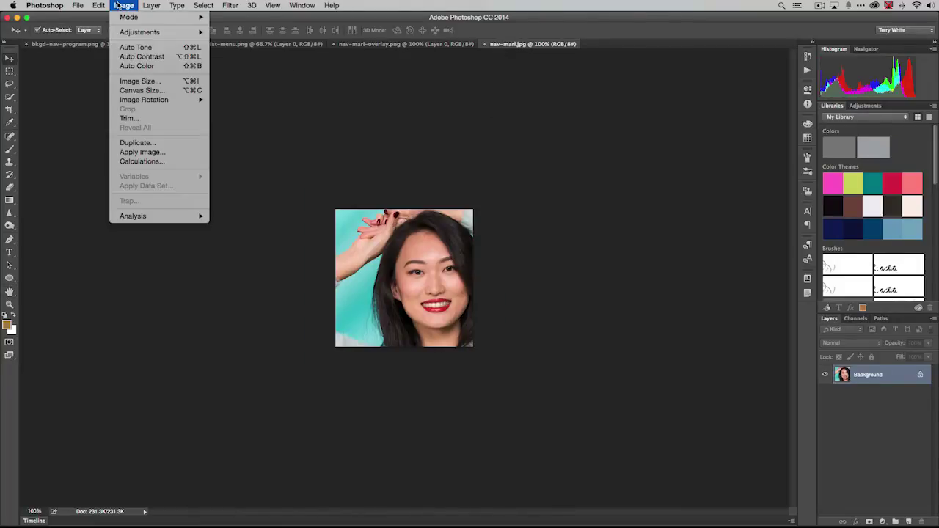
pyautogui.click(132, 82)
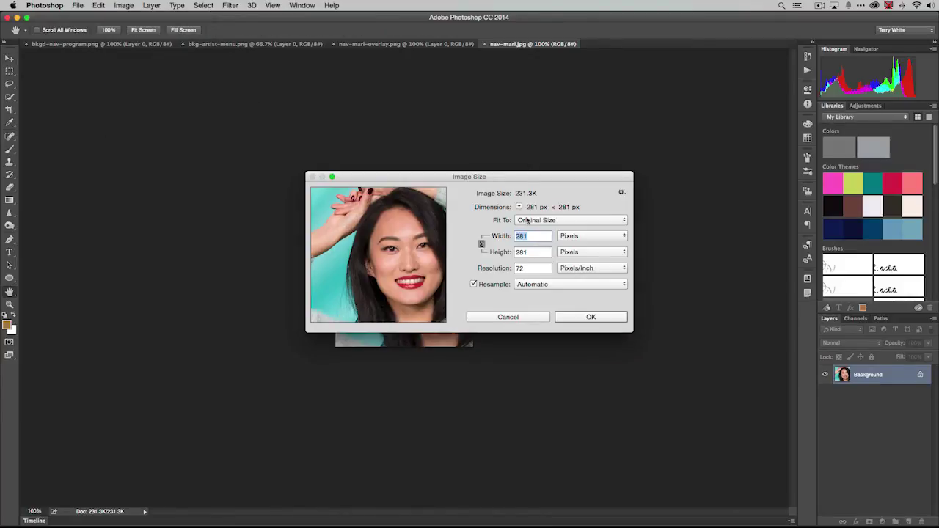
pyautogui.write('400')
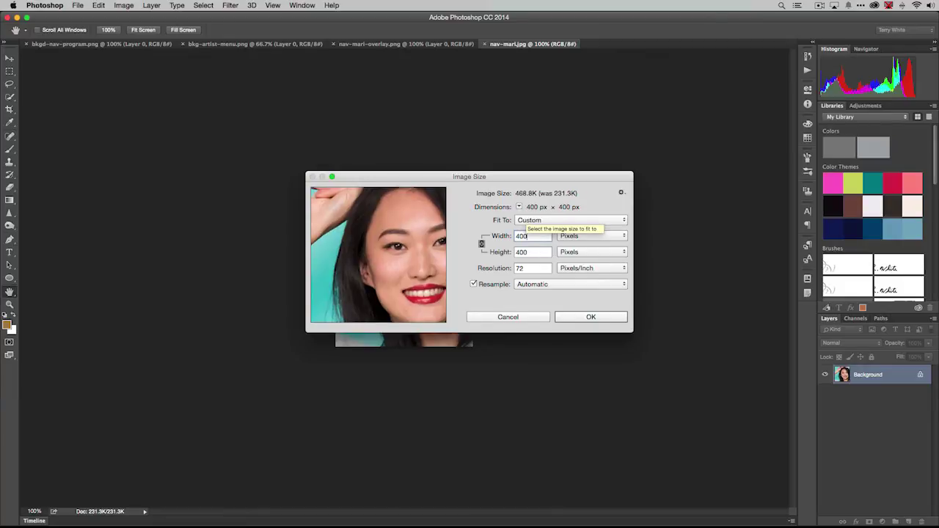
pyautogui.click(614, 323)
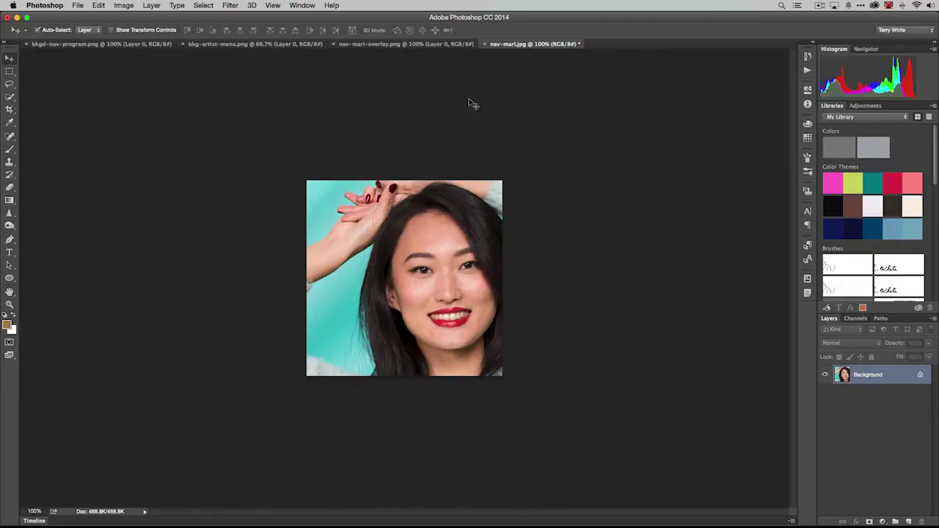
# Copy the nav-mari-overlay.png artwork into nav-mari.jpg as a new layer aligned exactly over the portrait
pyautogui.click(415, 45)
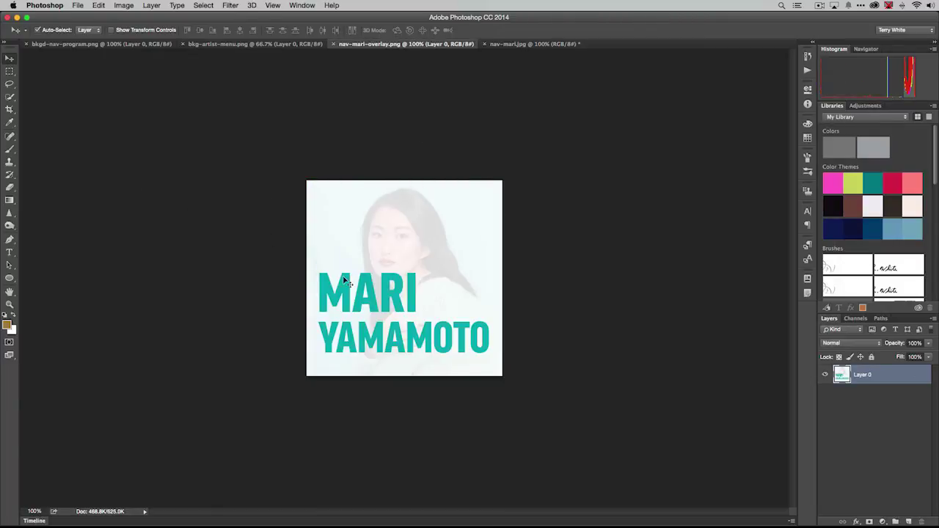
pyautogui.moveTo(386, 288); pyautogui.dragTo(465, 190)
pyautogui.moveTo(408, 286)
pyautogui.mouseDown()
pyautogui.moveTo(433, 298)
pyautogui.moveTo(407, 295)
pyautogui.mouseUp()
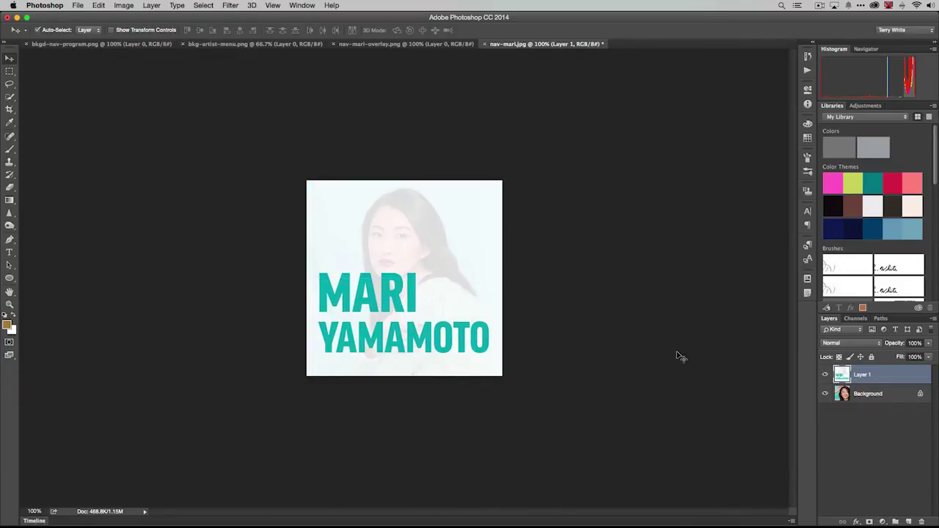
# Rename the overlay layer Over, unlock the background layer and rename it Composite
pyautogui.doubleClick(863, 376)
pyautogui.write('Ch')
pyautogui.press('Return')
pyautogui.click(922, 395)
pyautogui.doubleClick(868, 396)
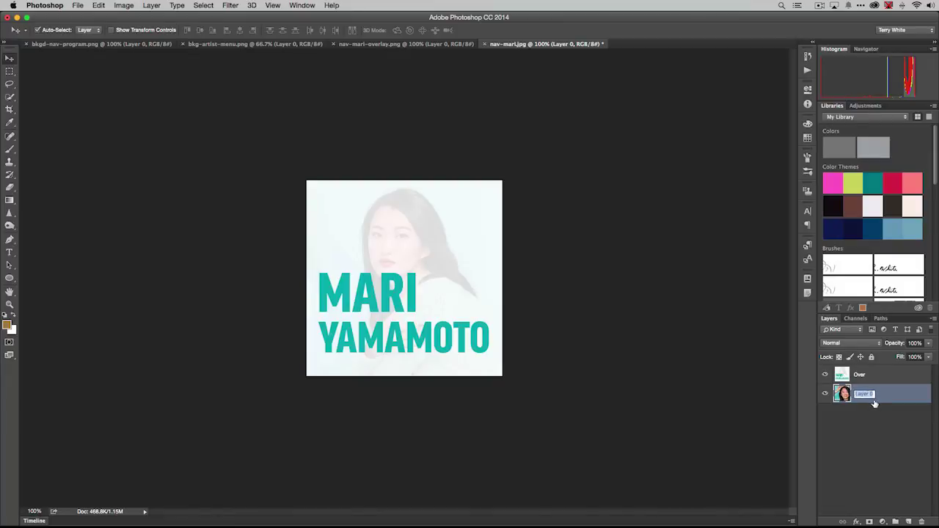
pyautogui.write('Compl')
pyautogui.write('site')
pyautogui.press('Return')
pyautogui.click(616, 297)
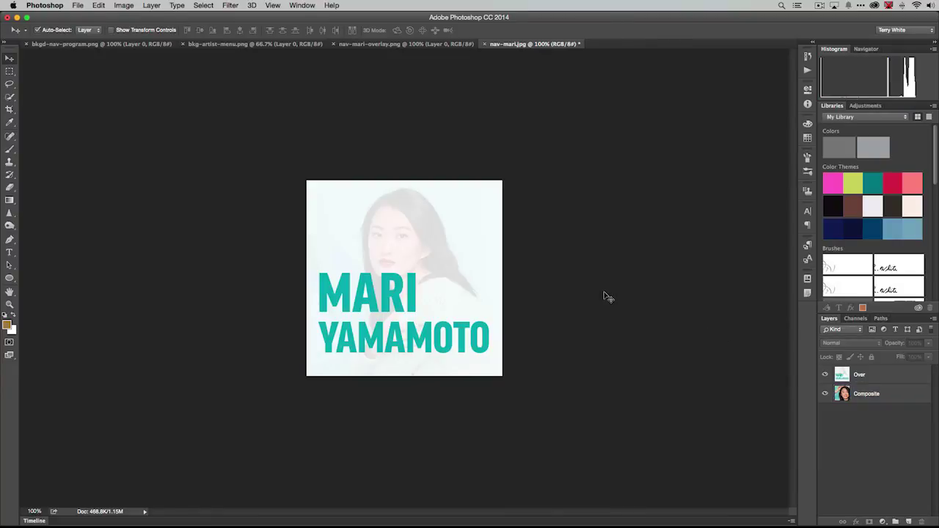
# Save the layered image as nav-mari.psd in Photoshop format in the MU Assets folder on the desktop
pyautogui.click(74, 6)
pyautogui.click(90, 108)
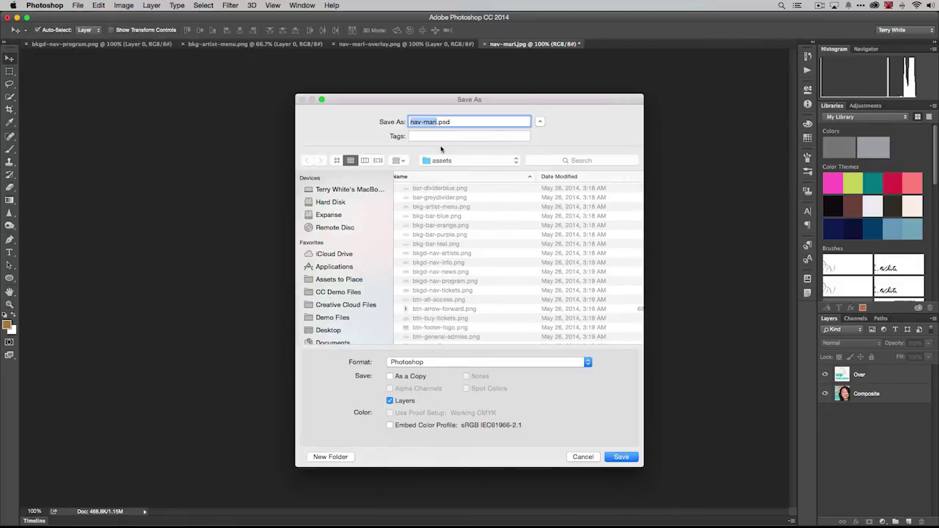
pyautogui.press('super+shift+d')
pyautogui.doubleClick(429, 210)
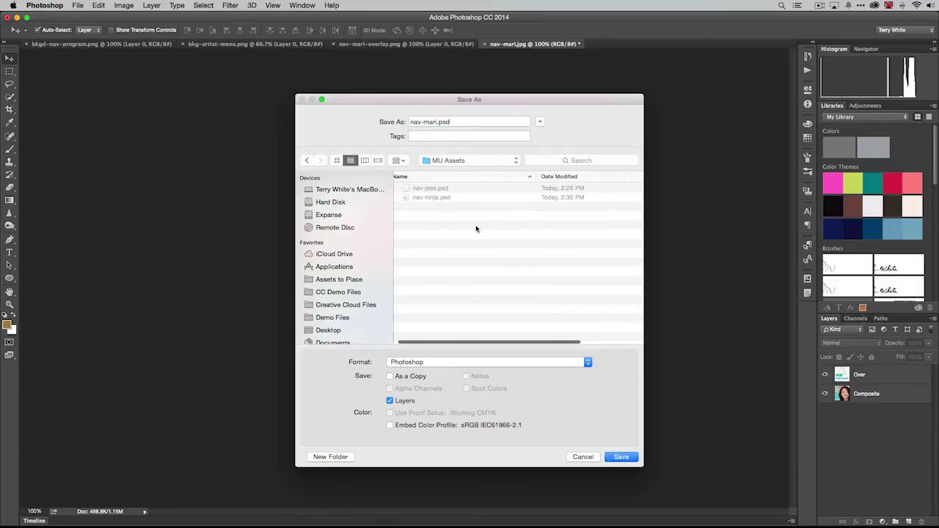
pyautogui.click(620, 457)
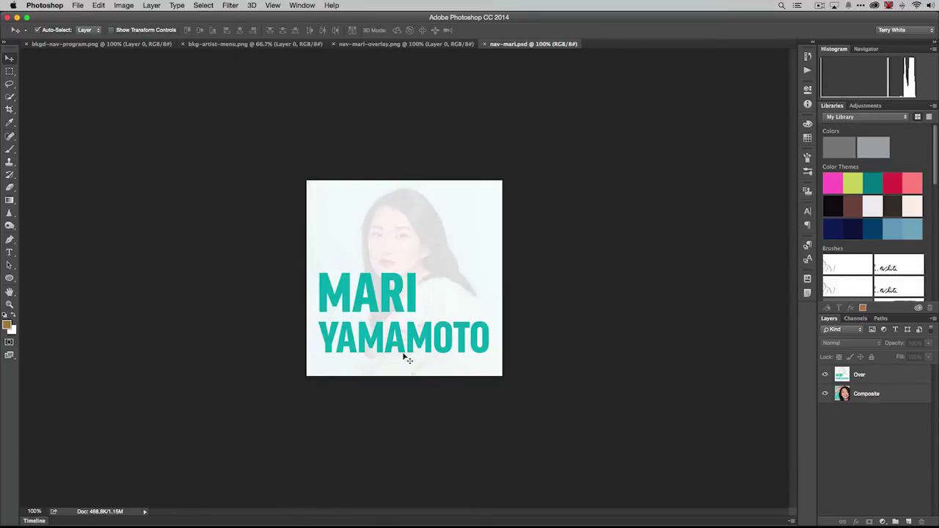
# Switch to Adobe Muse and open nav-mari.psd from MU Assets for placement as a Photoshop button
pyautogui.press('super+Tab')
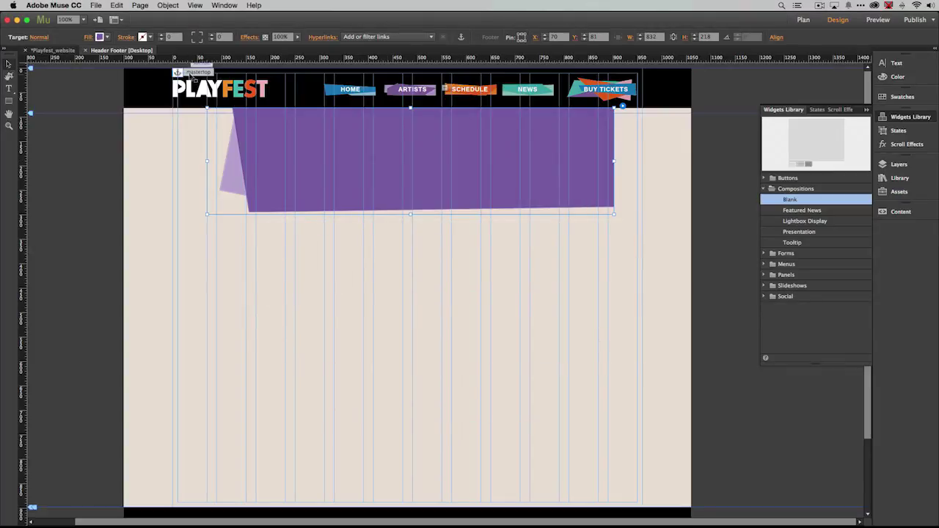
pyautogui.click(95, 5)
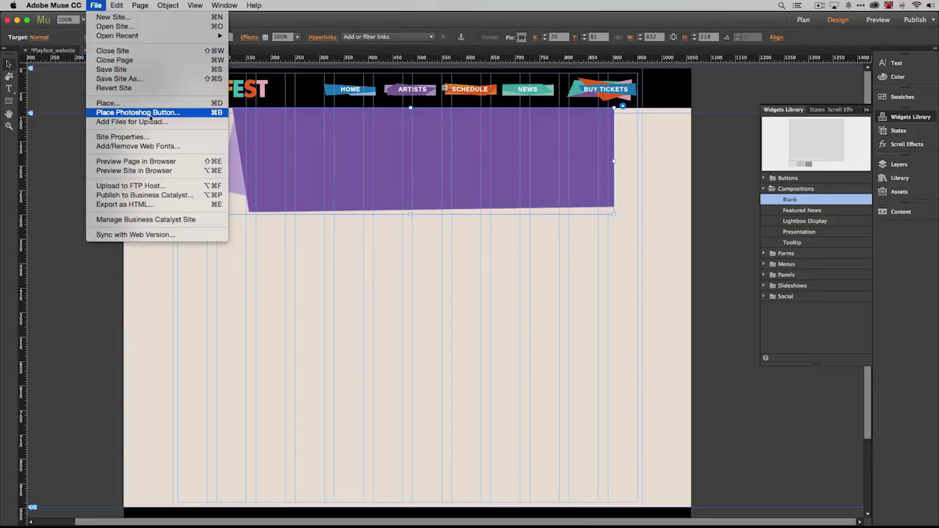
pyautogui.click(150, 115)
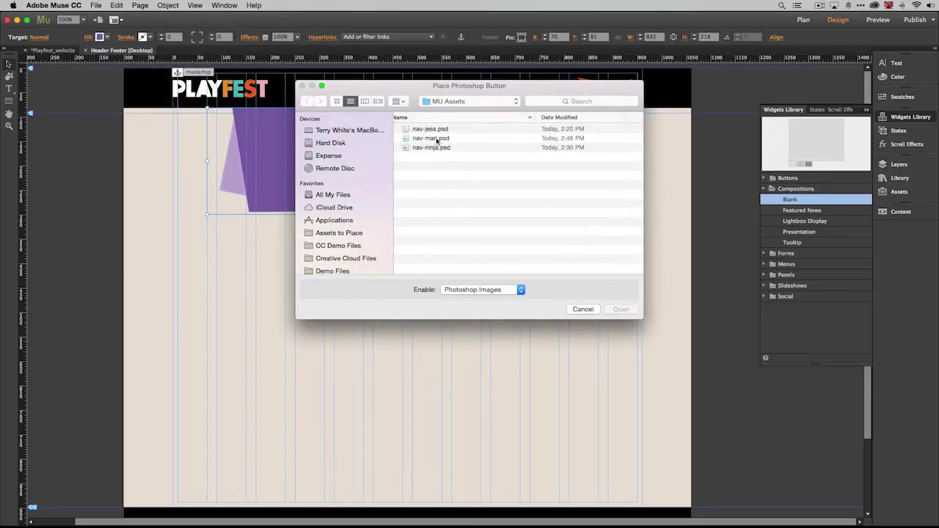
pyautogui.click(437, 139)
pyautogui.click(620, 310)
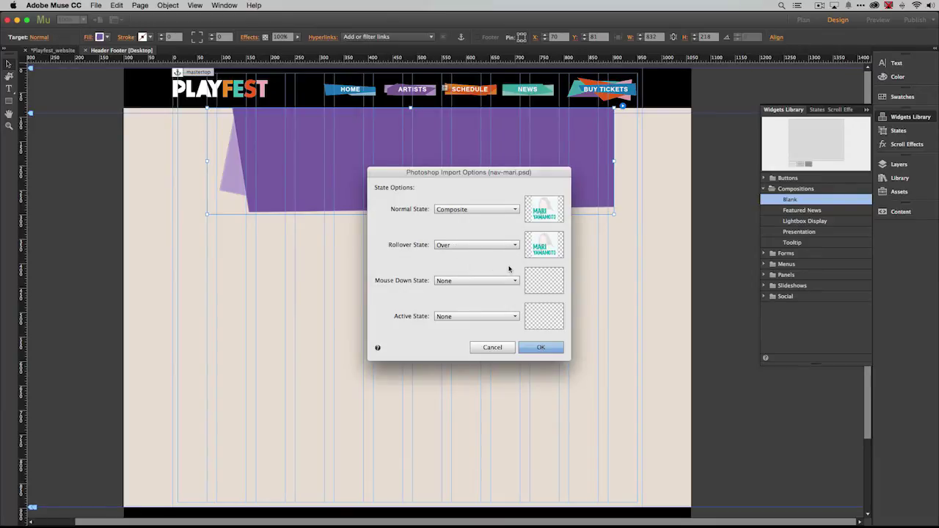
# Use the single Composite layer as normal state with Over as rollover, and place the button about 157 × 140 pixels inside the purple menu target
pyautogui.click(476, 209)
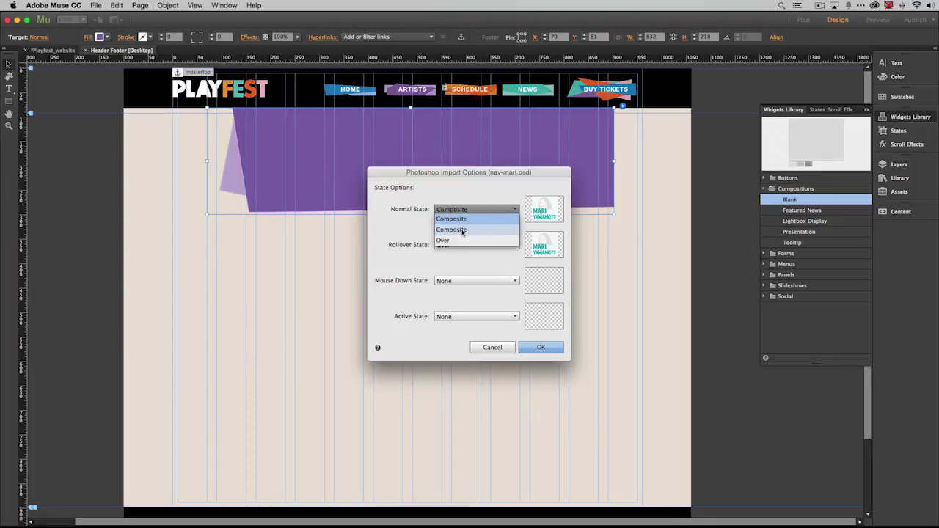
pyautogui.click(468, 233)
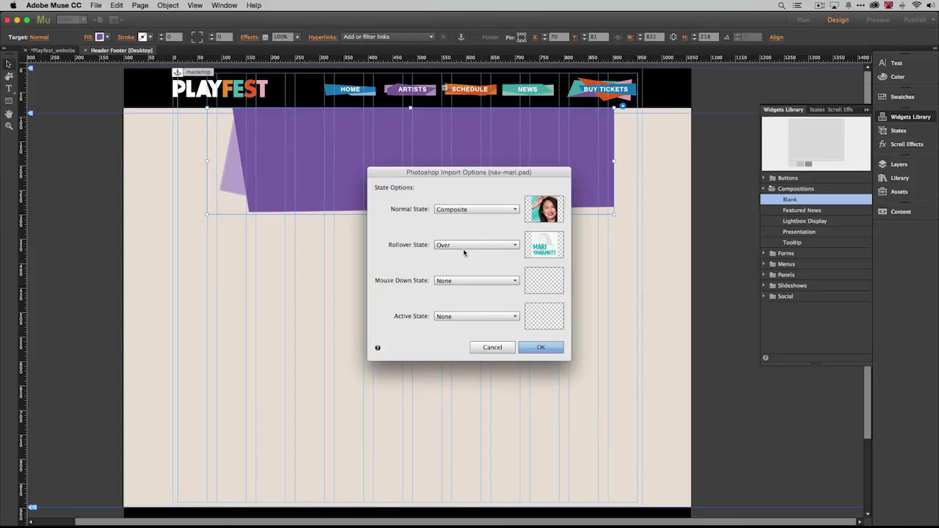
pyautogui.click(542, 350)
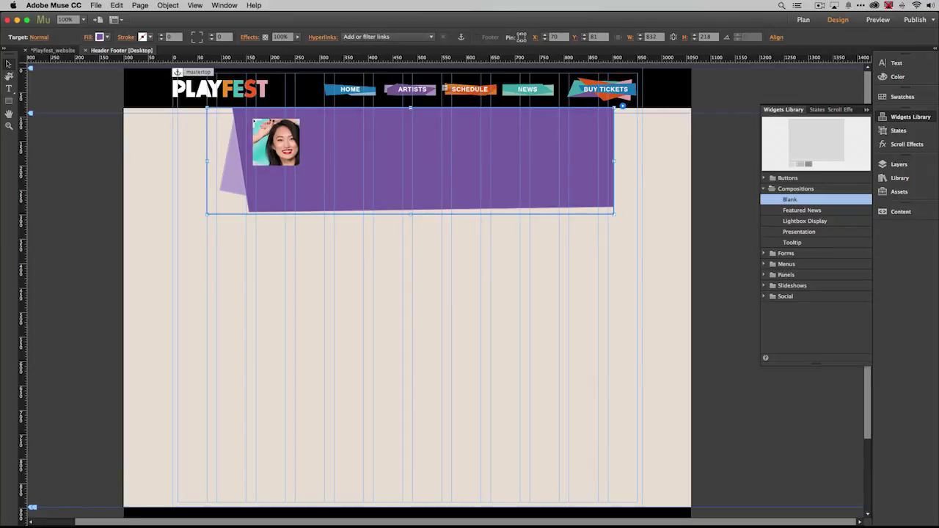
pyautogui.moveTo(253, 120); pyautogui.dragTo(329, 188)
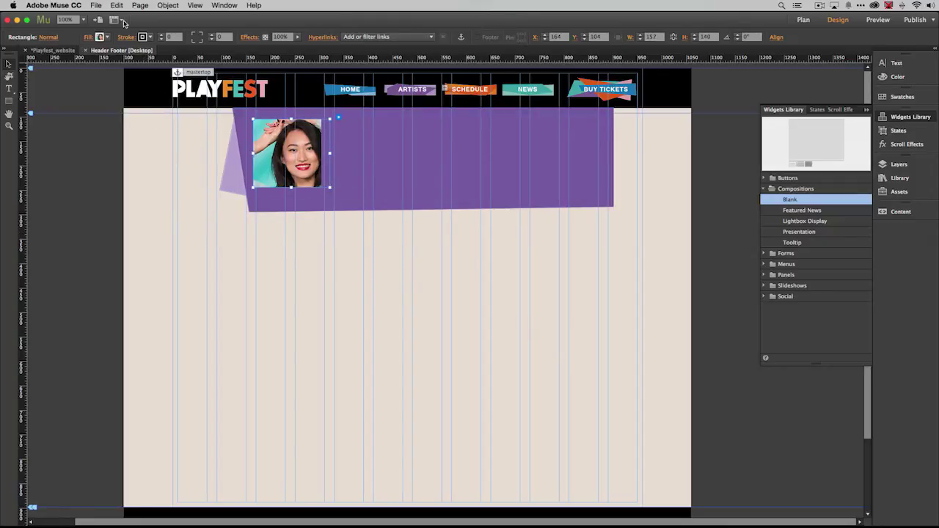
# Link the placed portrait button to the desktop page ARTISTS:mariyamamoto
pyautogui.click(95, 6)
pyautogui.click(96, 5)
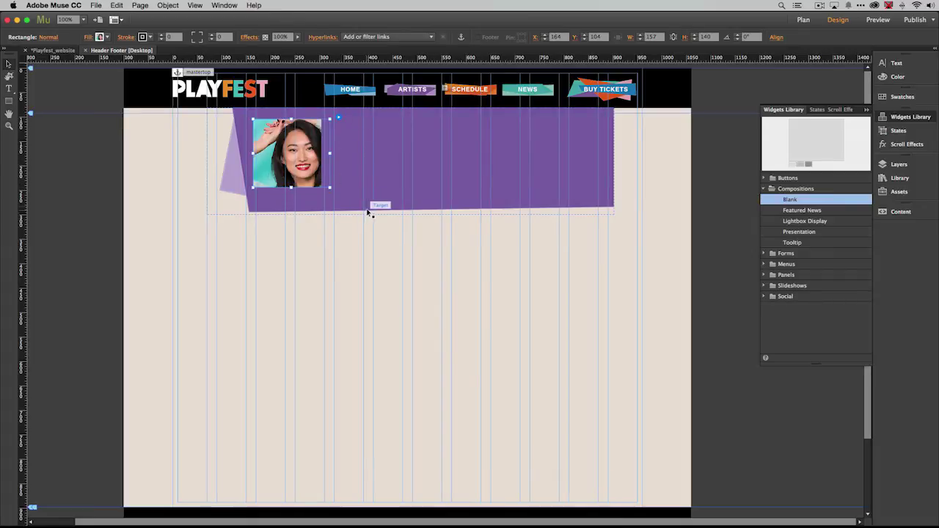
pyautogui.click(382, 36)
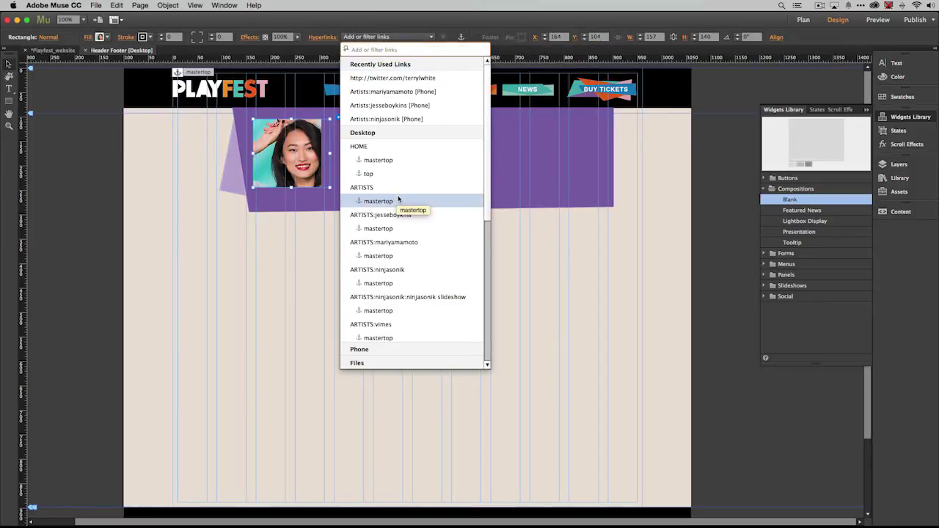
pyautogui.click(401, 248)
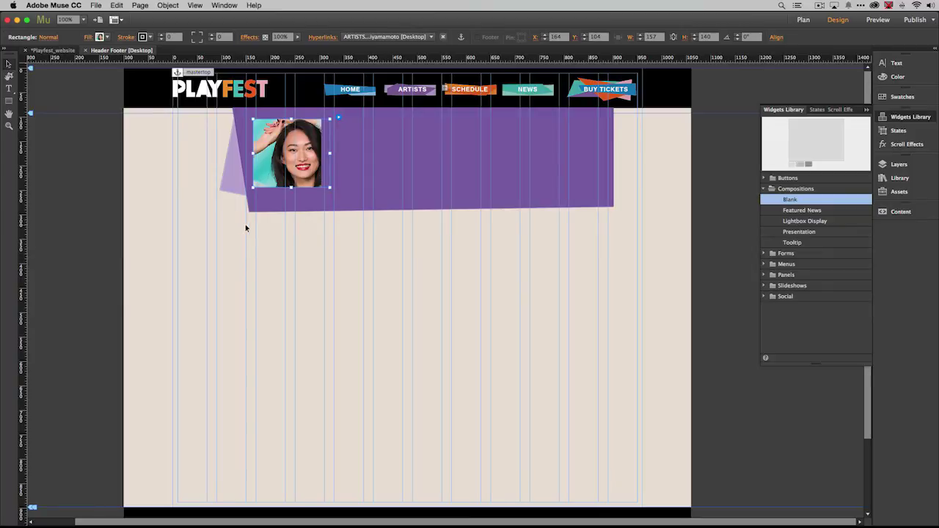
# Preview the page in the browser, check the ARTISTS rollover menu with the portrait button, and return to Muse
pyautogui.click(96, 6)
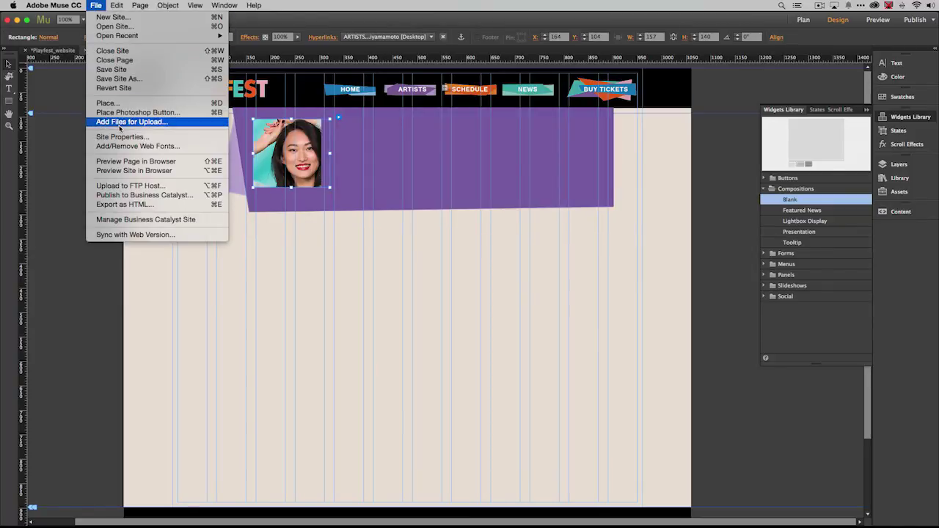
pyautogui.click(133, 161)
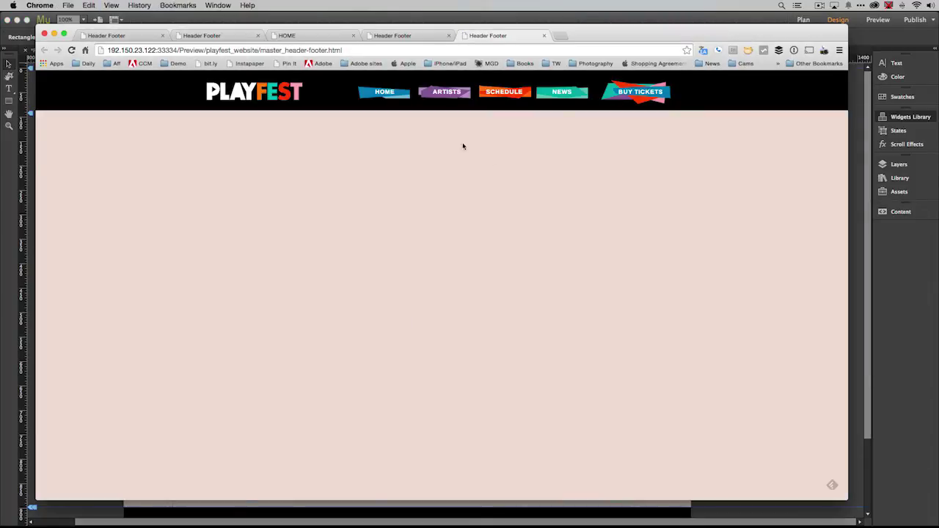
pyautogui.moveTo(439, 97)
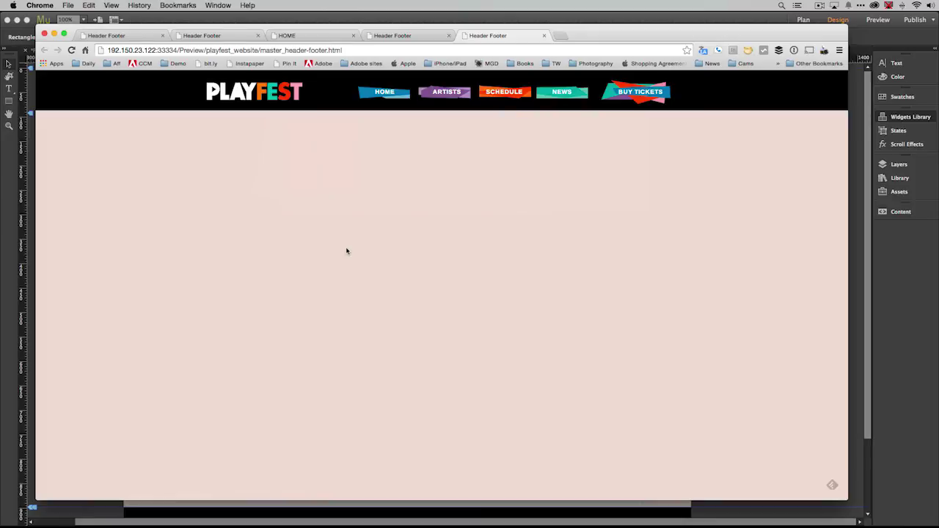
pyautogui.press('super+Tab')
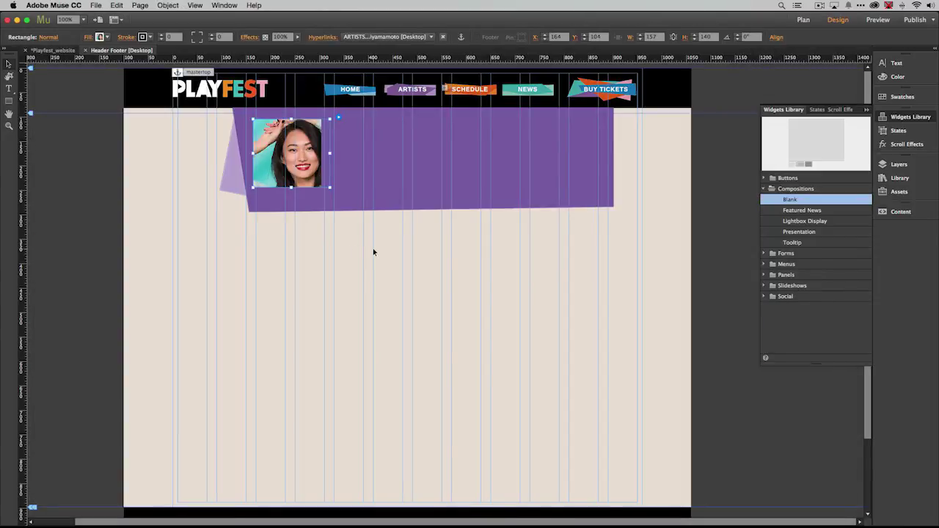
# Add the Ninja Nav Button from the Playfest library beside the first portrait in the purple menu target, sized about 143 × 161 pixels
pyautogui.click(451, 195)
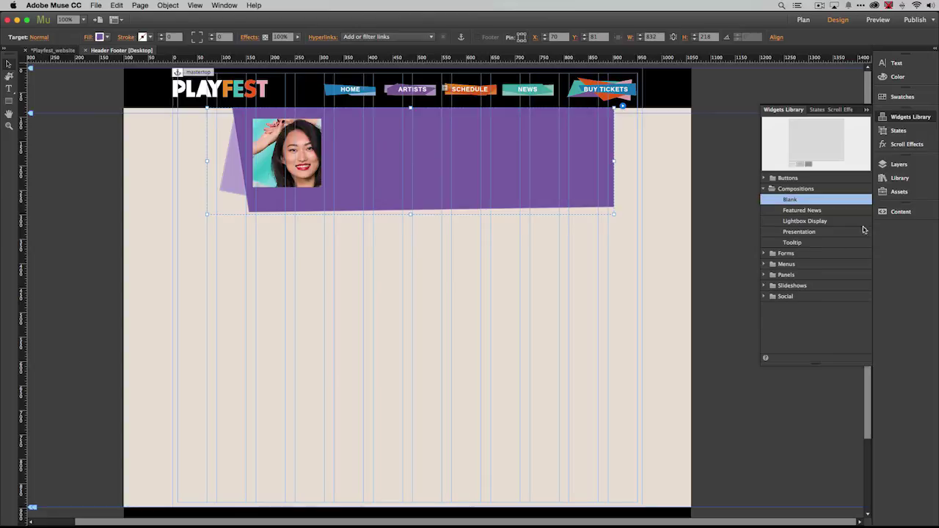
pyautogui.click(890, 180)
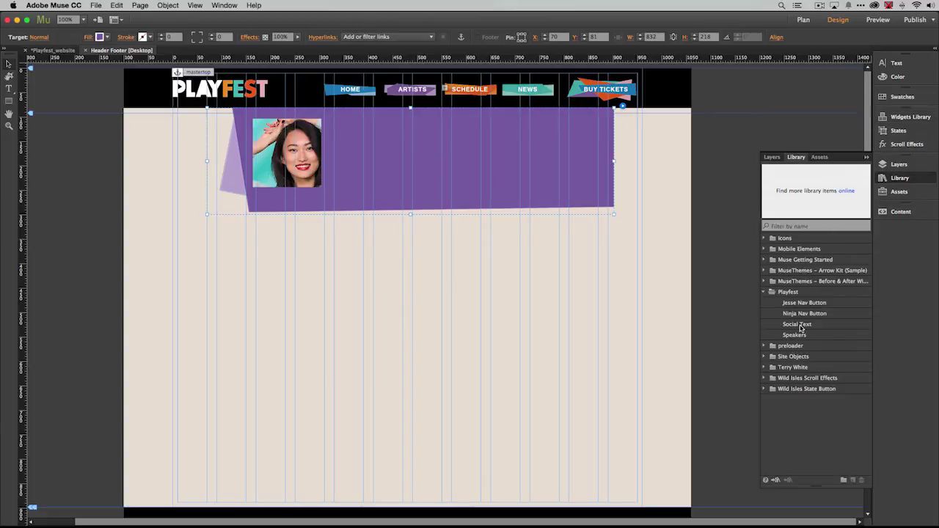
pyautogui.moveTo(799, 315); pyautogui.dragTo(384, 167)
pyautogui.moveTo(409, 203); pyautogui.dragTo(403, 196)
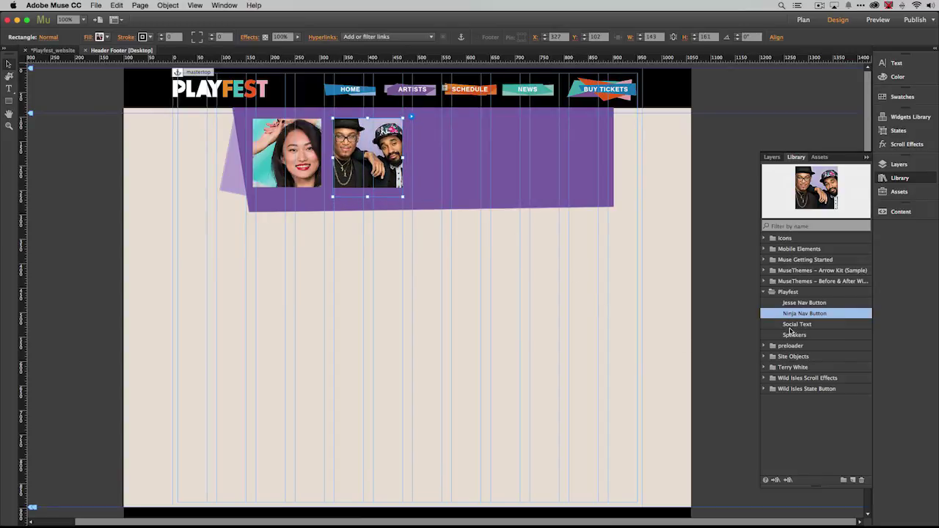
# Add the Jesse Nav Button at about 145 × 142 pixels as third portrait, and the Social Text item beside it
pyautogui.moveTo(793, 305); pyautogui.dragTo(445, 147)
pyautogui.moveTo(489, 193); pyautogui.dragTo(485, 188)
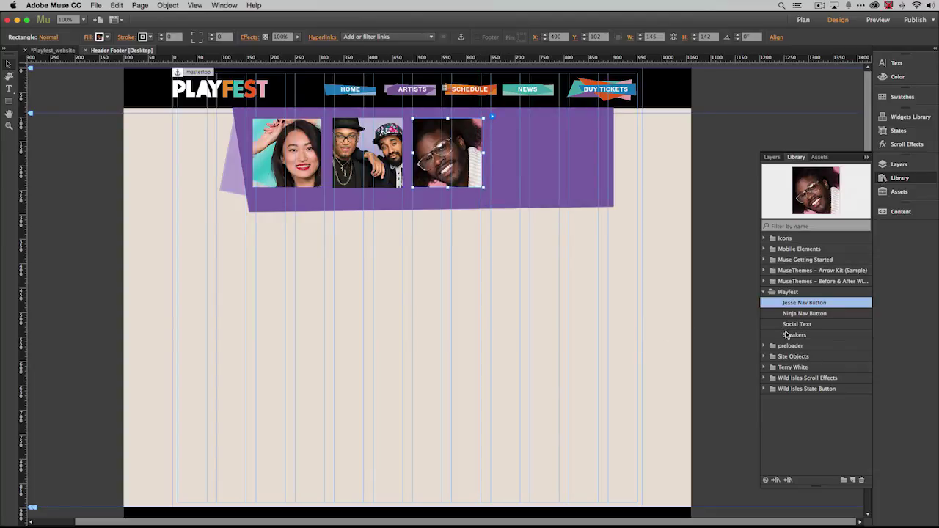
pyautogui.moveTo(797, 324); pyautogui.dragTo(497, 123)
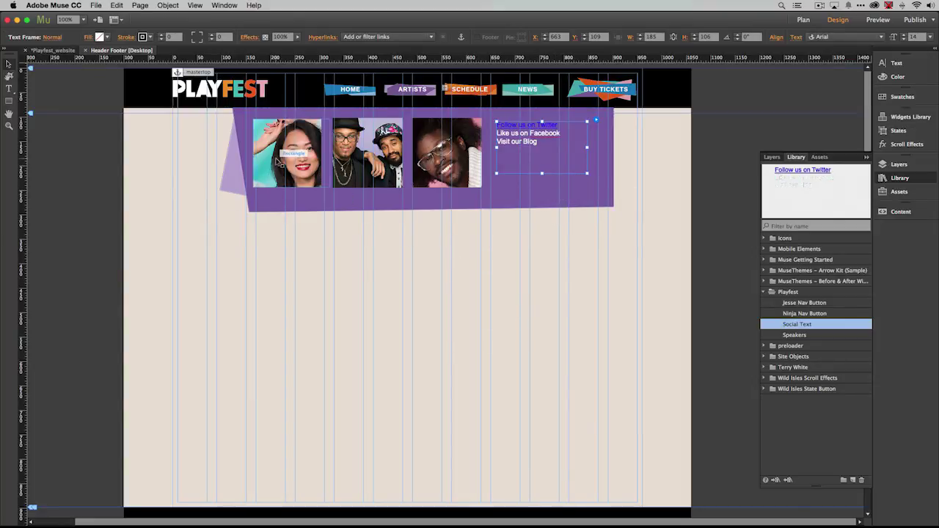
# Preview the page in the browser and examine the ARTISTS mega menu with its three rollover portraits and social links
pyautogui.click(97, 5)
pyautogui.moveTo(76, 6)
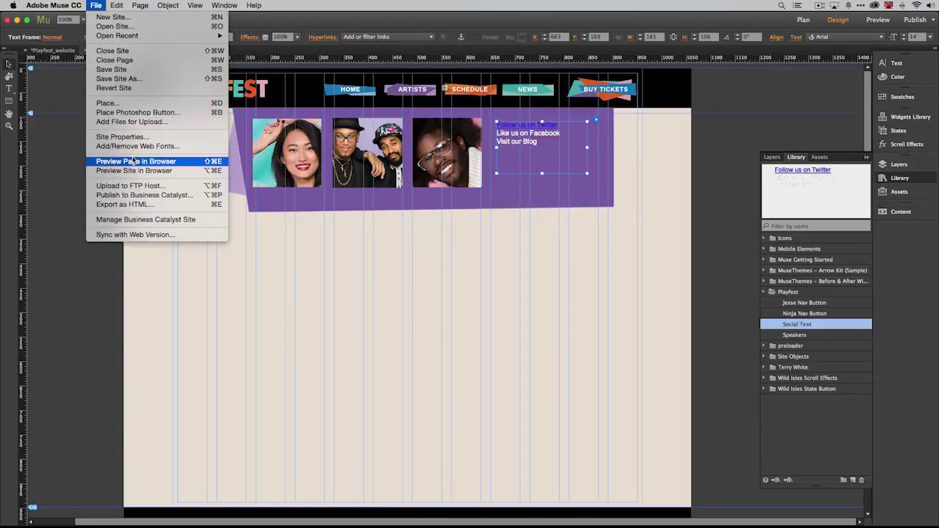
pyautogui.click(133, 161)
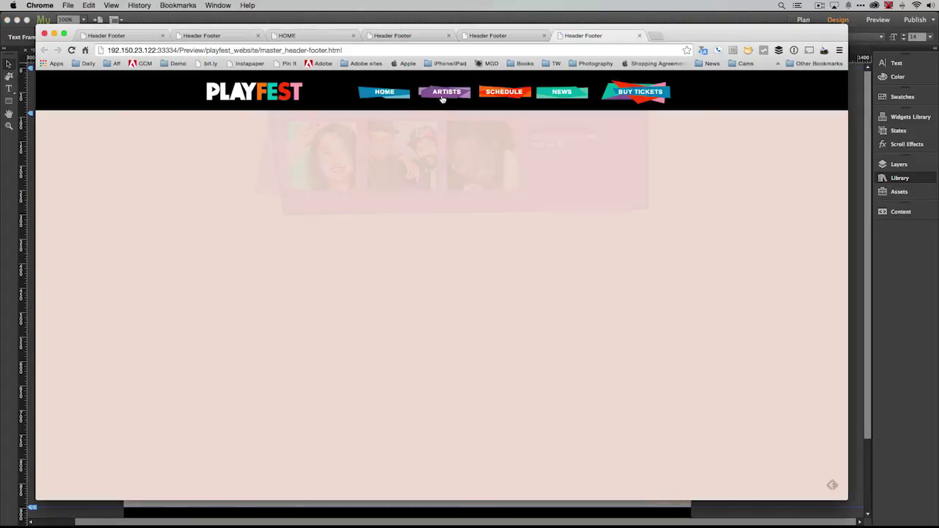
pyautogui.moveTo(441, 101)
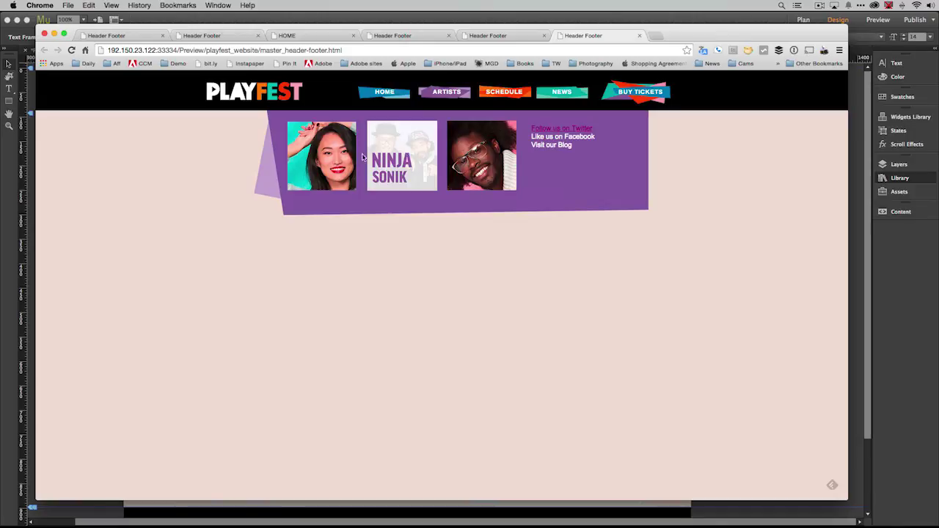